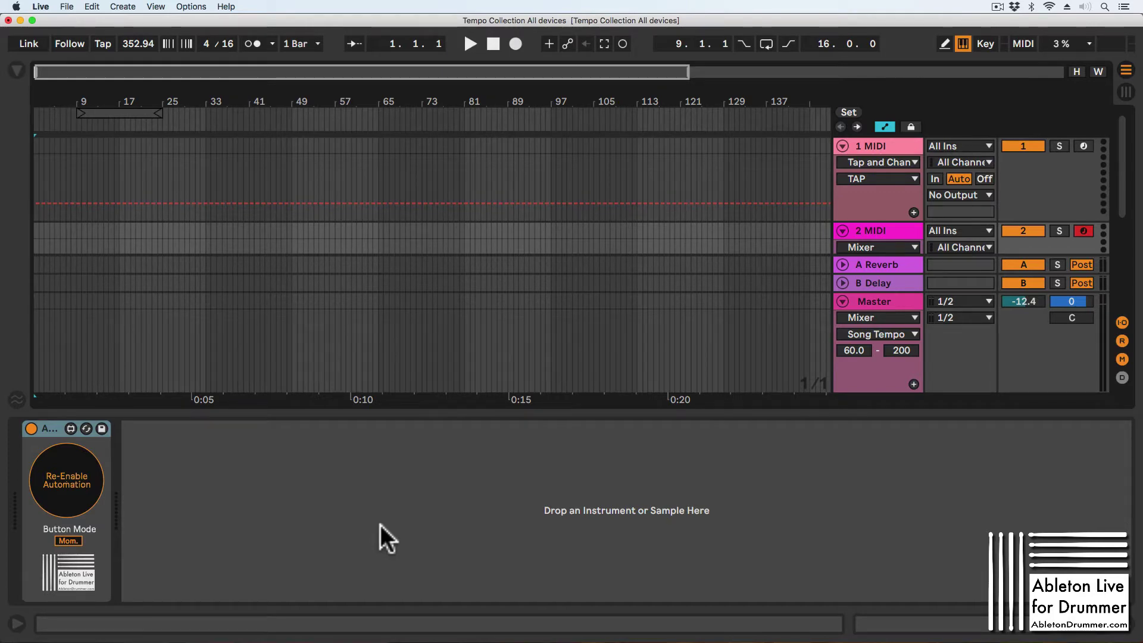
- Switch to Session View to see every track's routing, sends and faders
key(Tab)
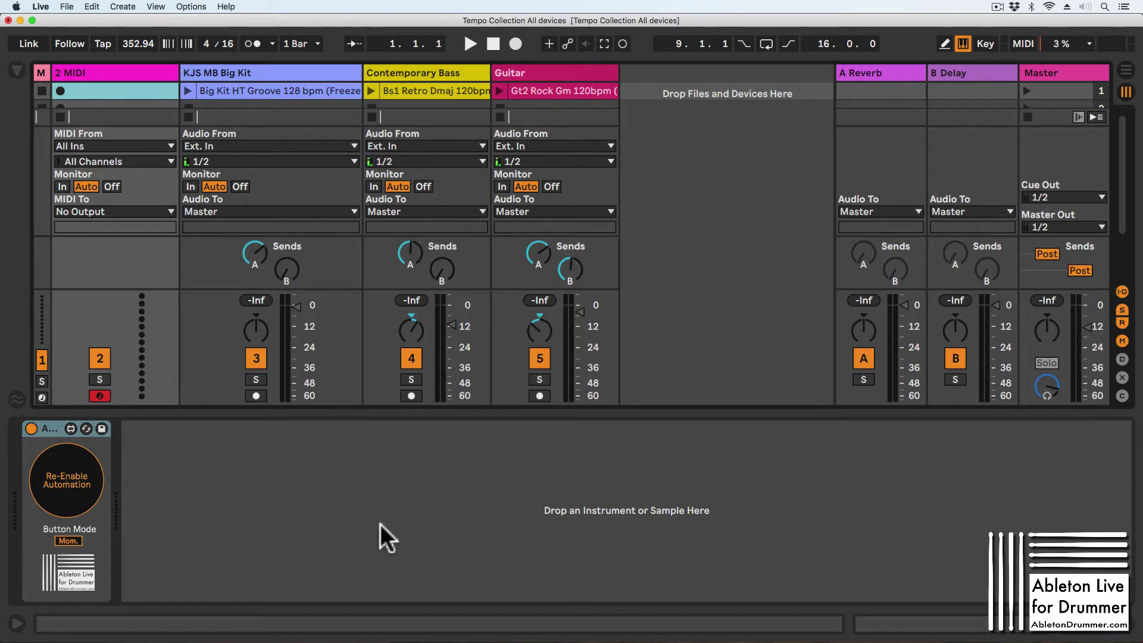
- Switch back to Arrangement View showing the MIDI, return and Master tracks
key(Tab)
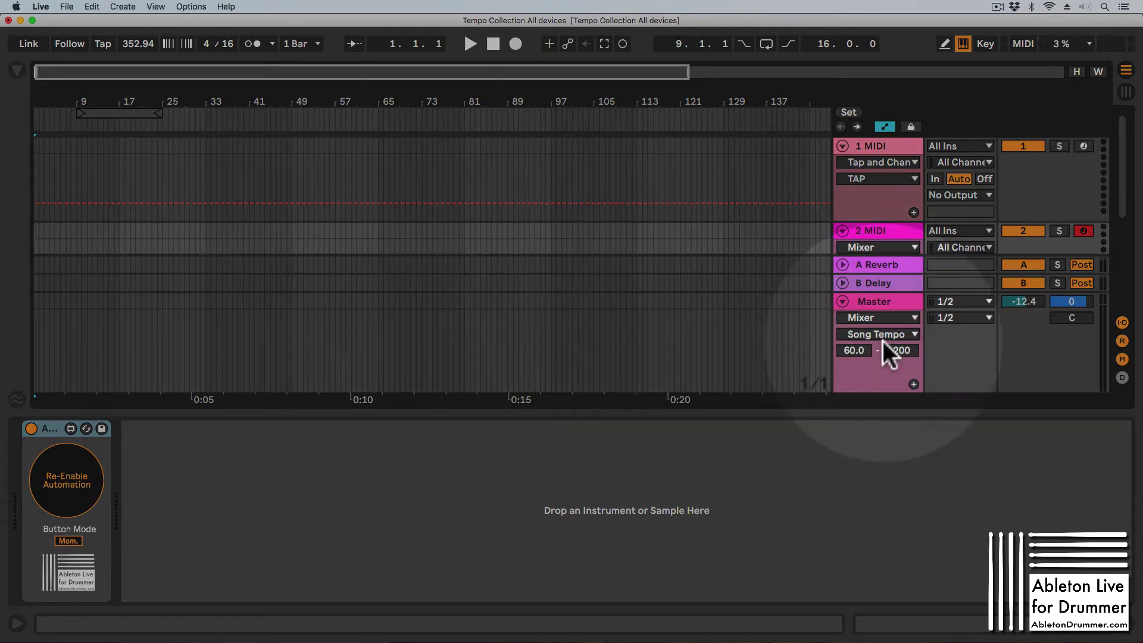
- Inspect the 1 MIDI, Master and B Delay tracks' automation options, undoing the stray change
click(879, 146)
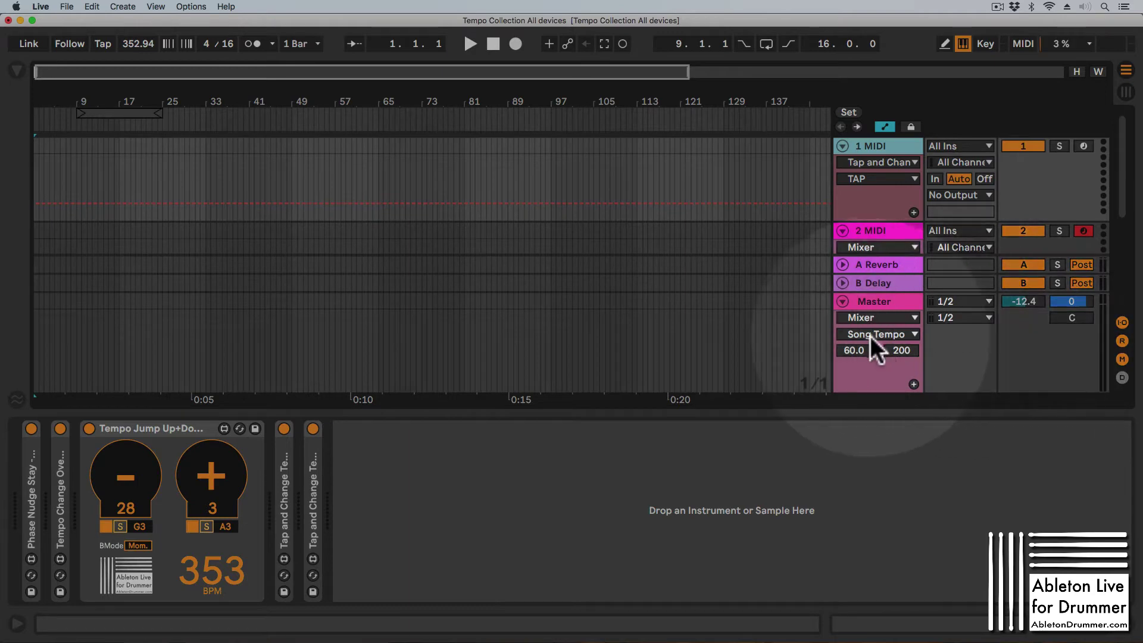
click(875, 333)
click(876, 334)
click(885, 125)
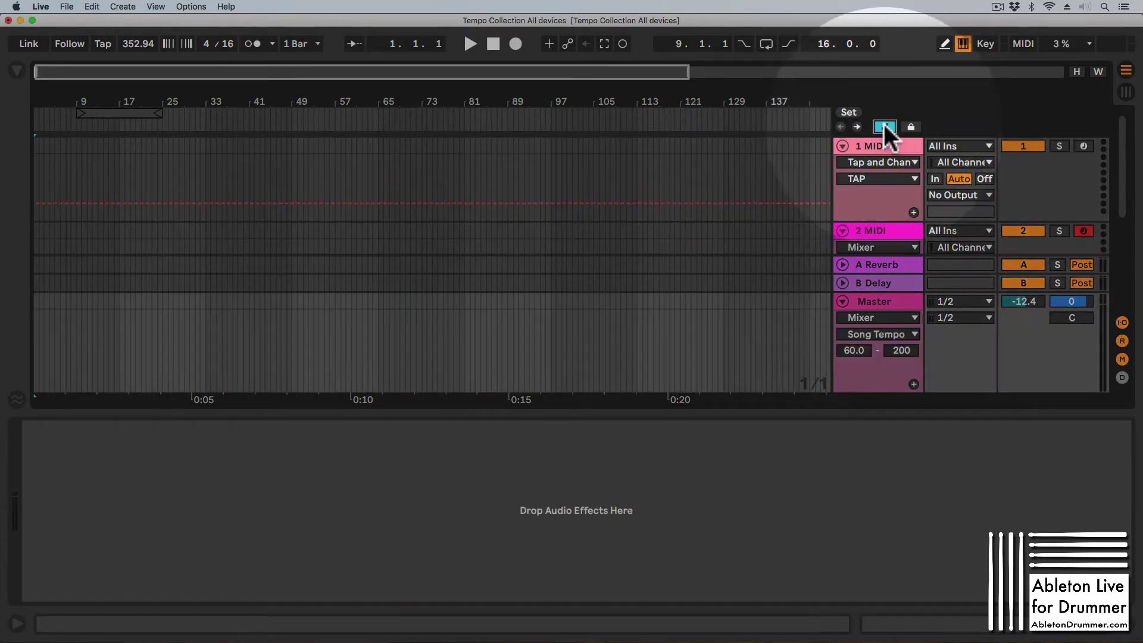
click(870, 287)
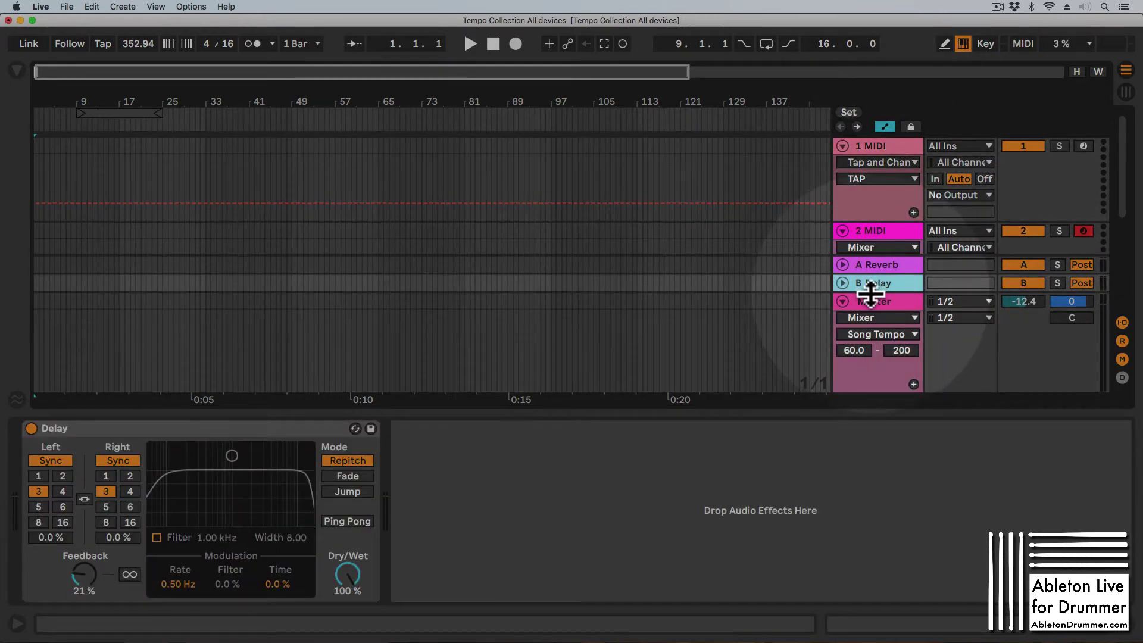
key(super+z)
- Show the Master lane's Mixer Song Tempo automation and set the start position at bar 83
click(877, 286)
click(877, 311)
click(873, 301)
click(875, 359)
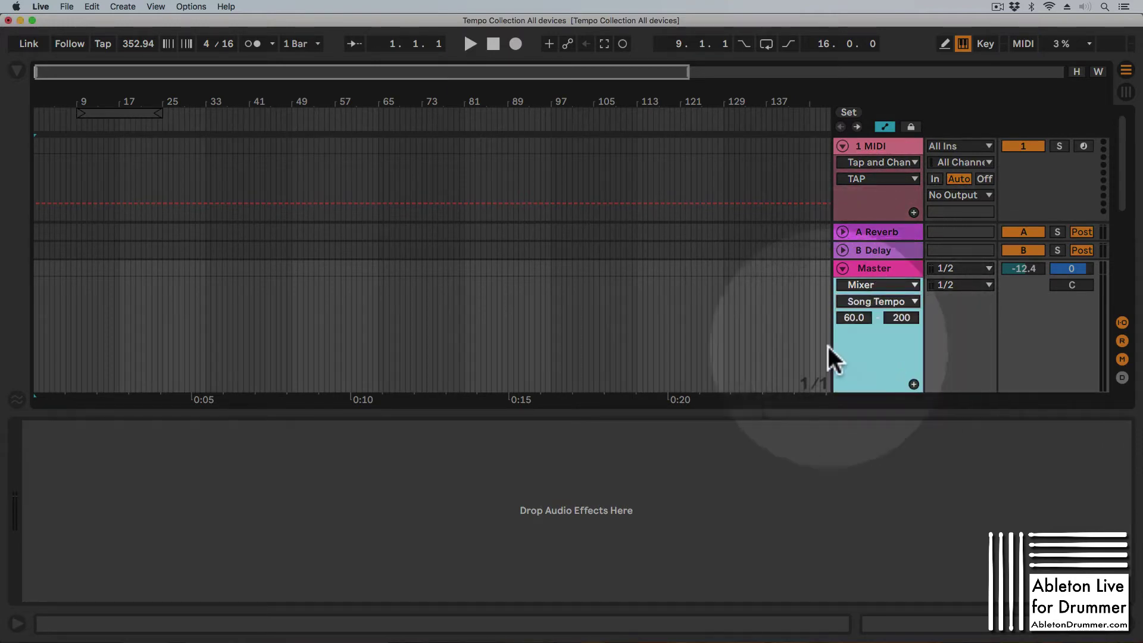
click(473, 312)
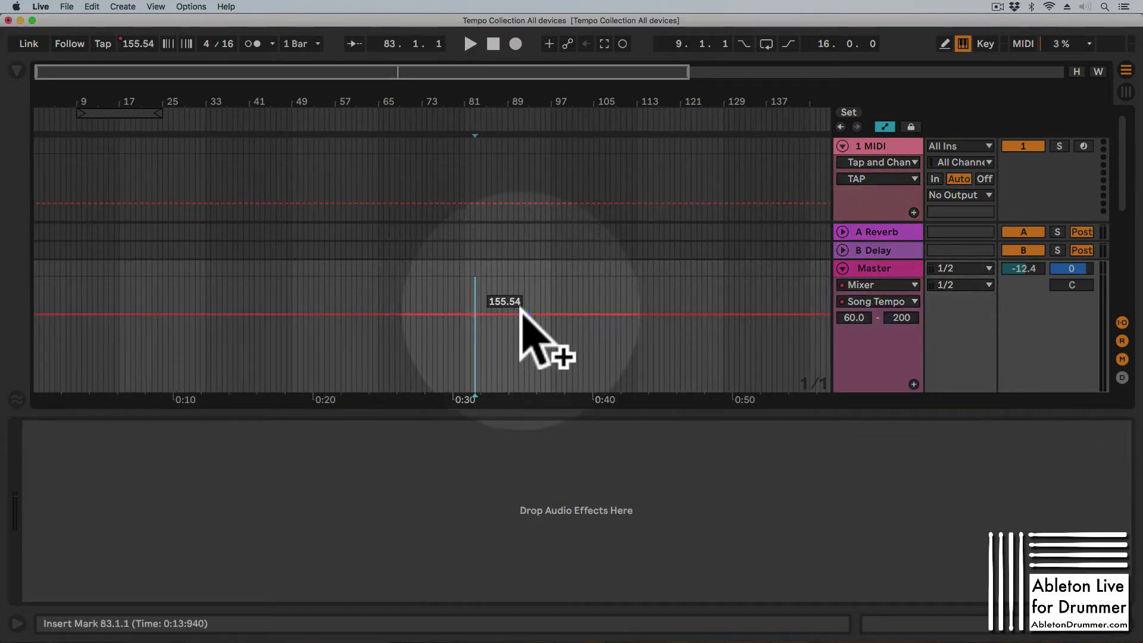
- Ramp Song Tempo down from 155.54 to 102 BPM after bar 81, then play from bar 79
drag(507, 314, 507, 357)
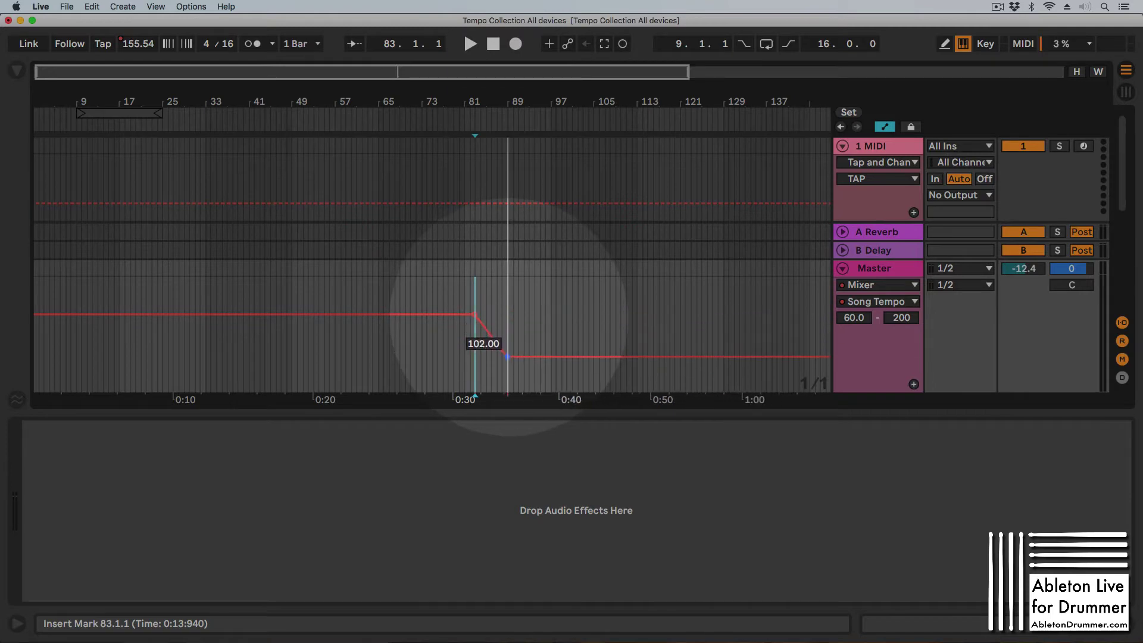
click(450, 341)
key(space)
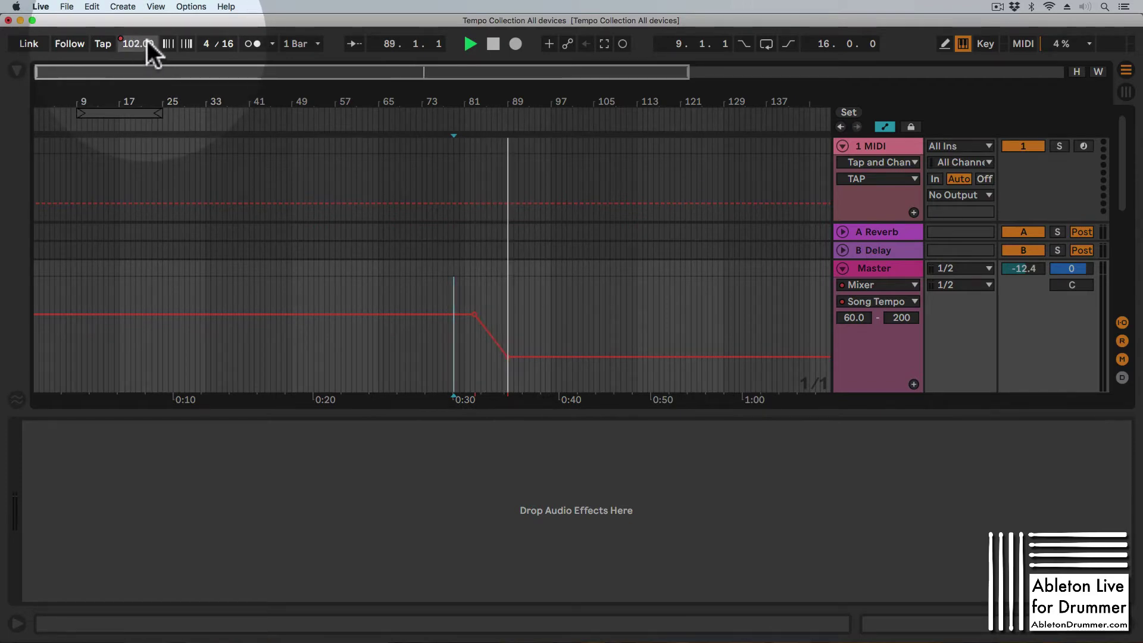
key(space)
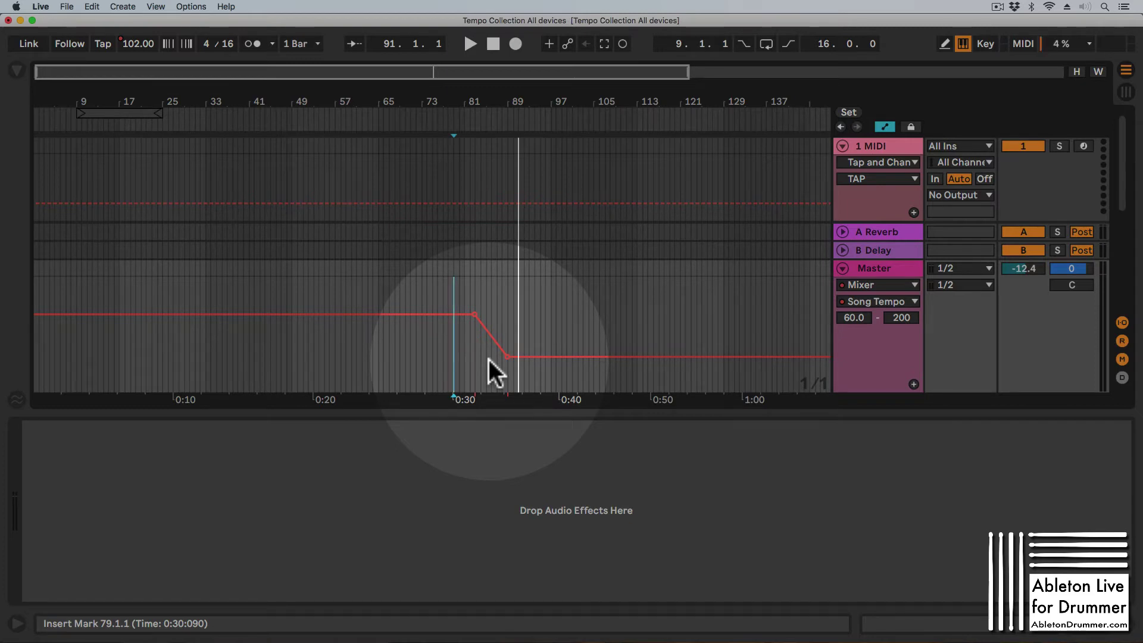
- Set the start position to bar 27 on the A Reverb lane
key(Tab)
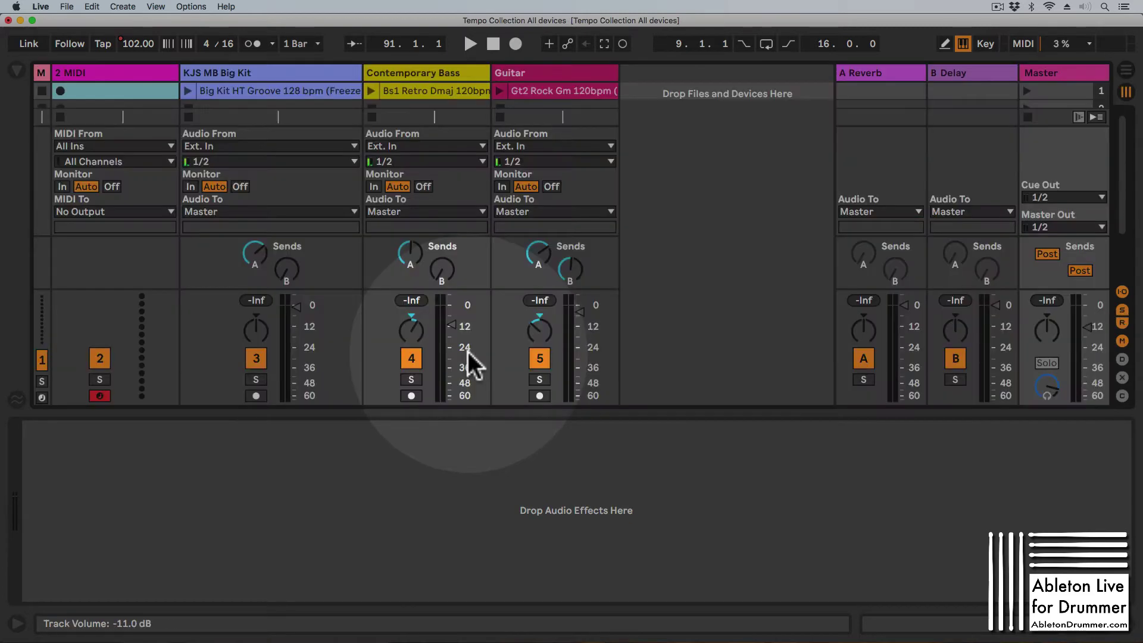
key(Tab)
click(173, 230)
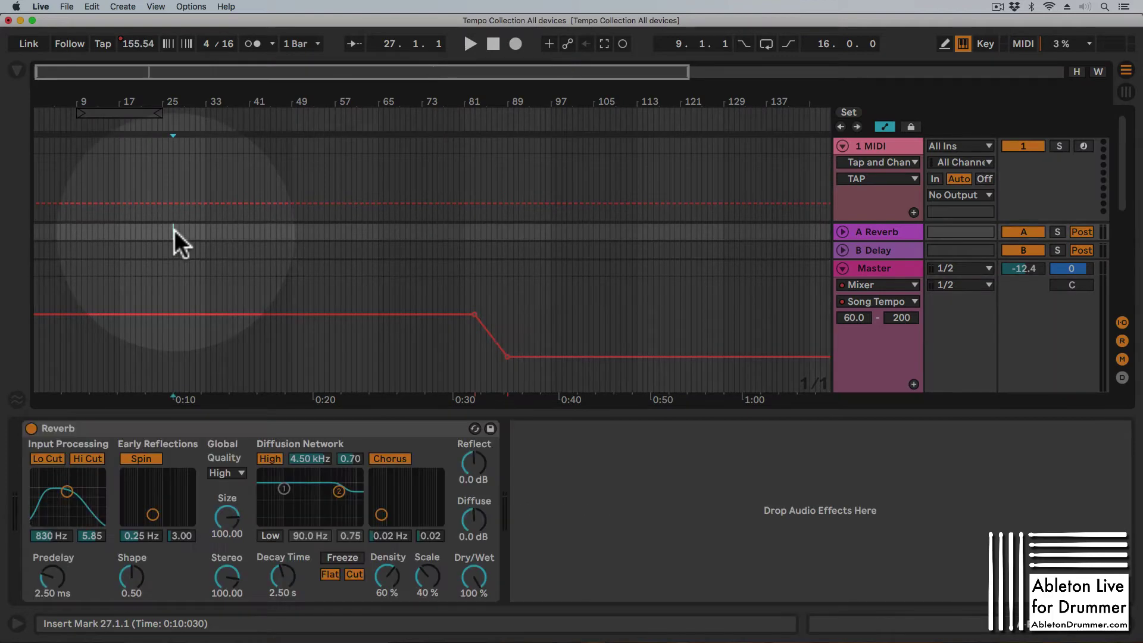
- Select the 1 MIDI track to display its Tempo Jump Up+Down device chain
key(Tab)
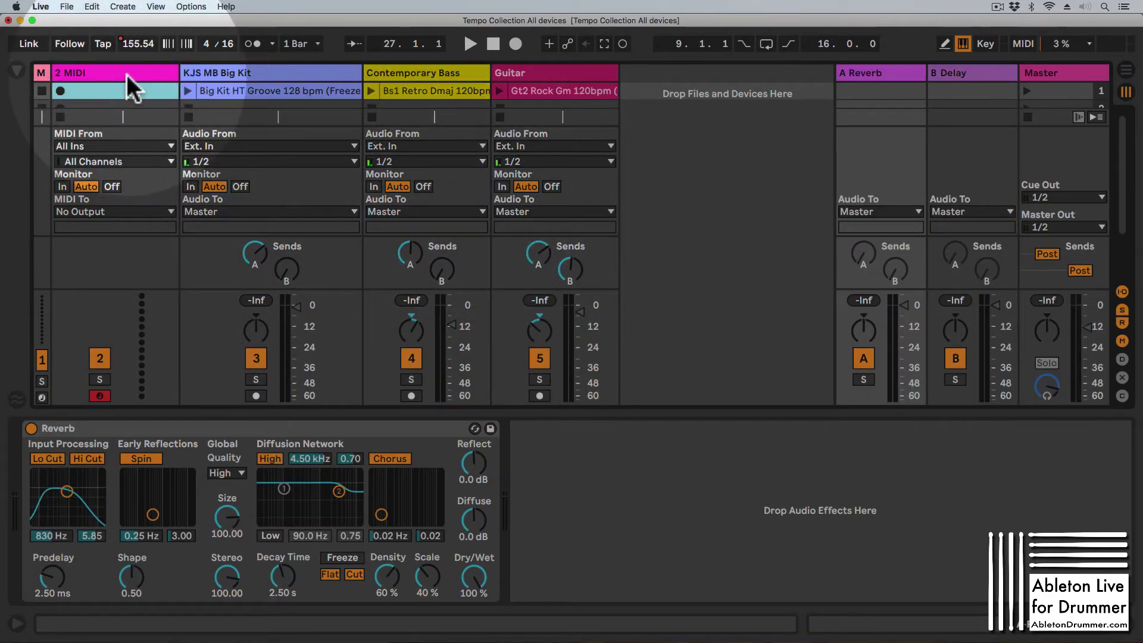
key(Tab)
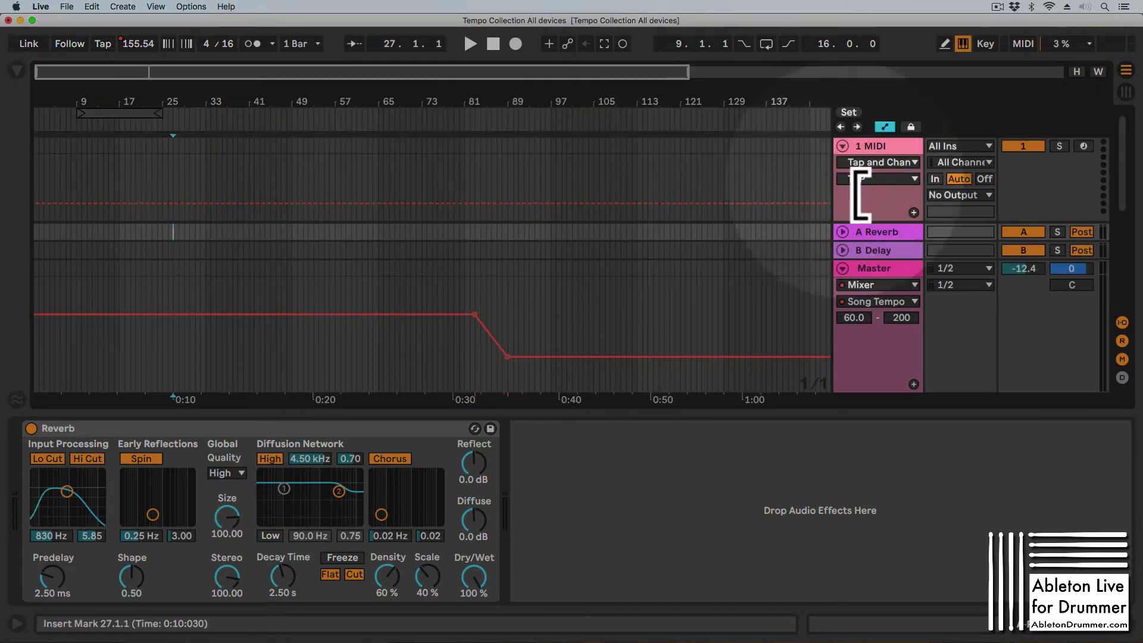
scroll(858, 181, down, 3)
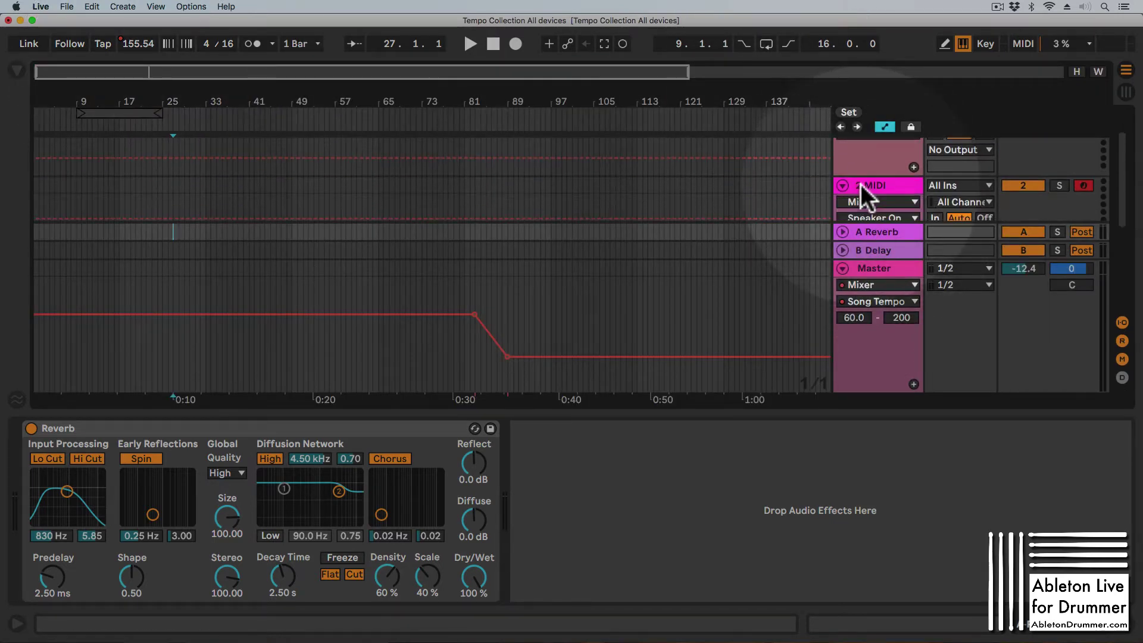
click(869, 181)
scroll(868, 158, up, 2)
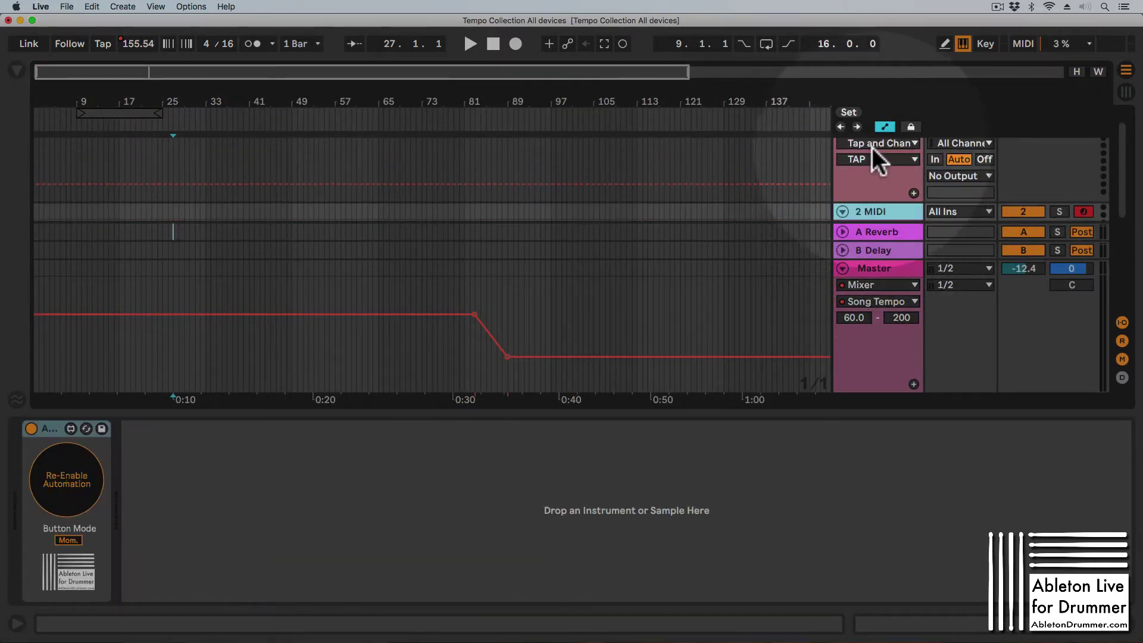
scroll(871, 159, up, 1)
click(873, 147)
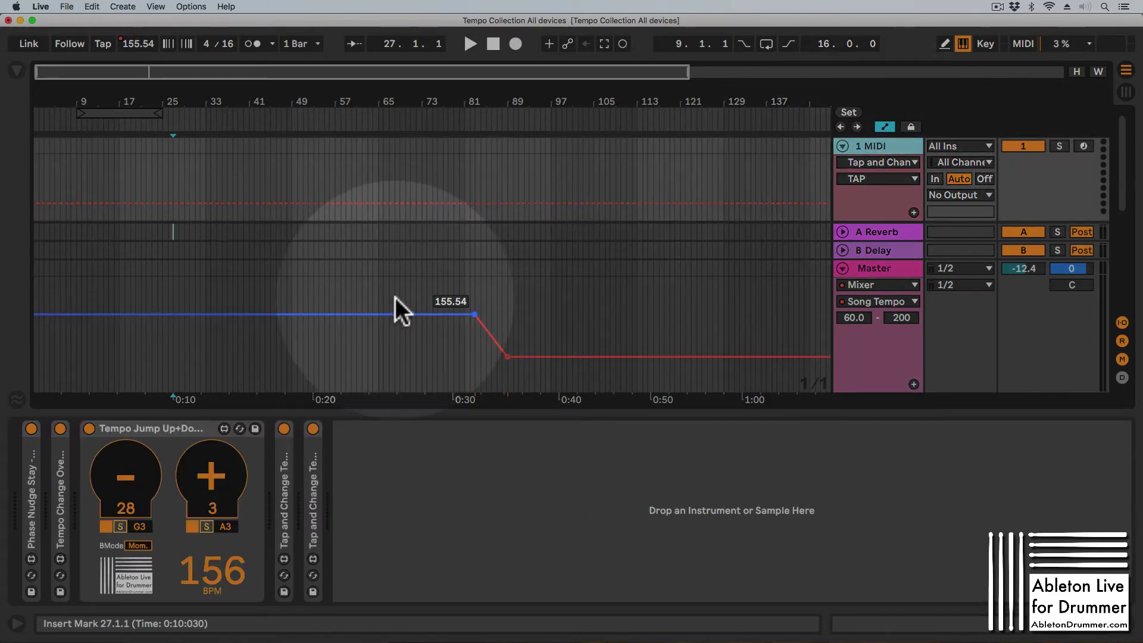
- Use Tempo Jump + and − to take the tempo to 179, down to 67, then up to 97 BPM
click(229, 471)
double_click(224, 470)
double_click(224, 470)
triple_click(225, 470)
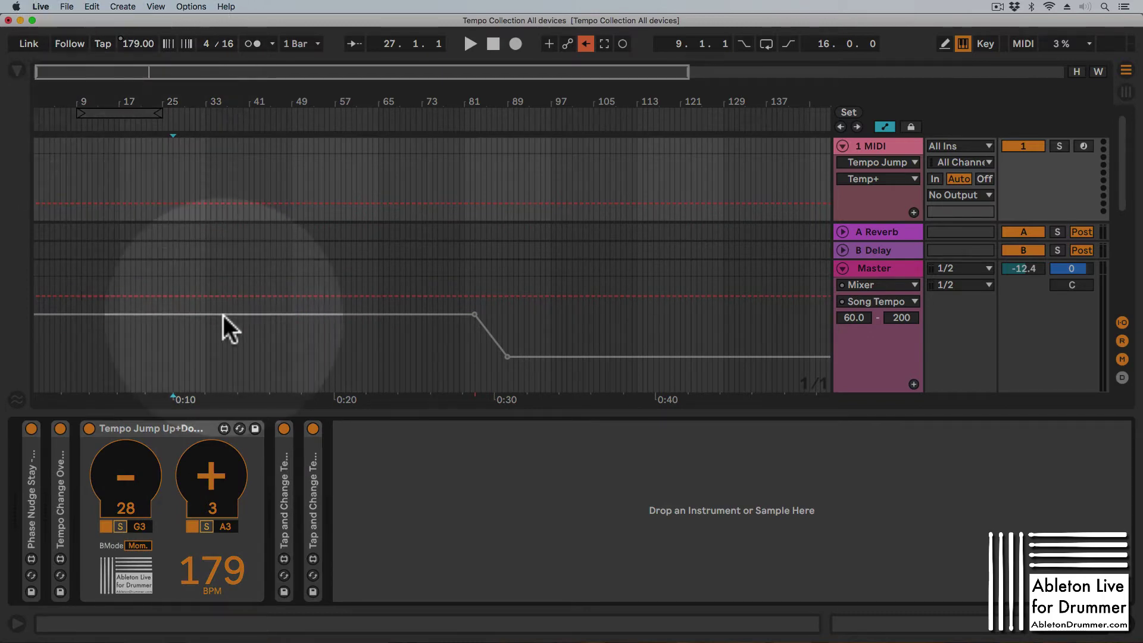
click(129, 482)
triple_click(131, 483)
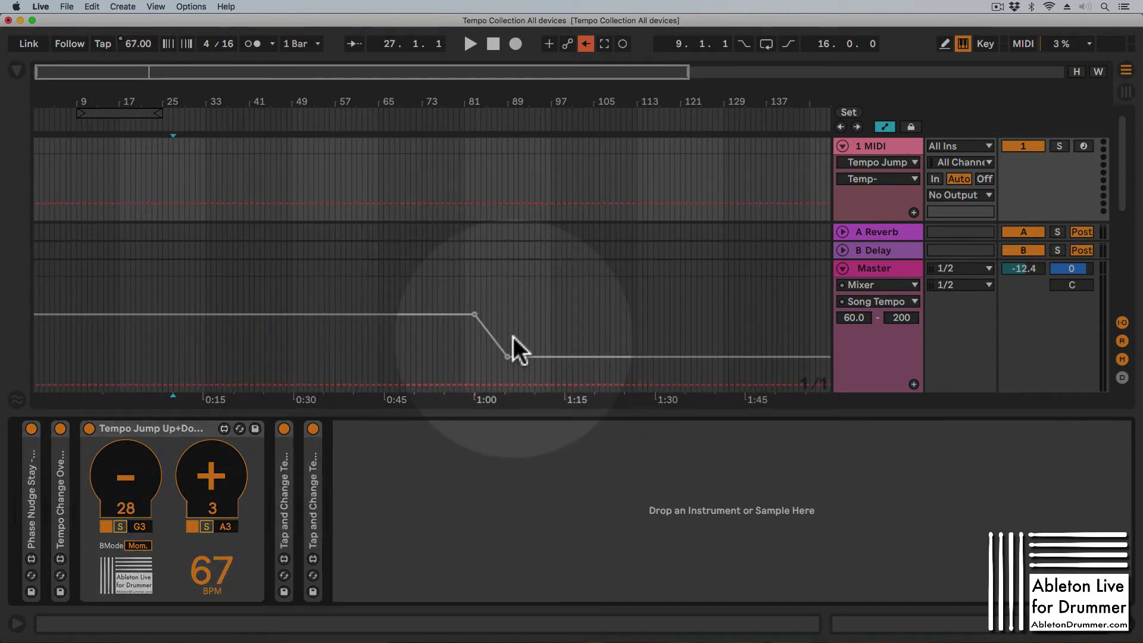
click(209, 473)
drag(210, 473, 210, 472)
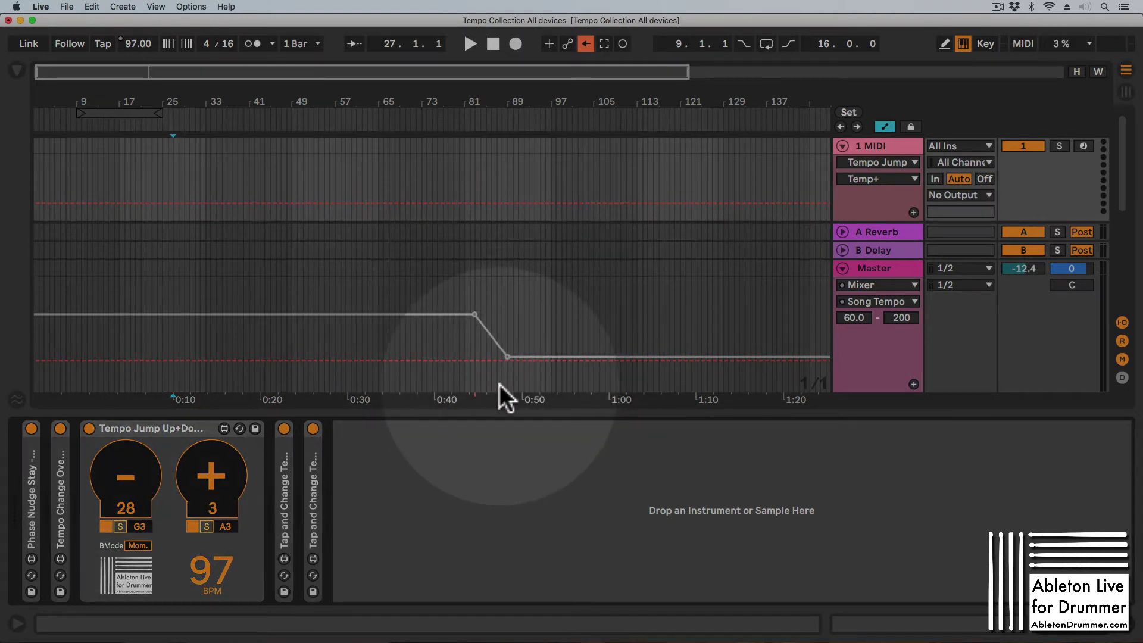
- Restore tempo automation to 155.54 BPM via 2 MIDI's Re-Enable Automation, then enter MIDI Map Mode
click(865, 213)
scroll(867, 214, down, 2)
click(870, 199)
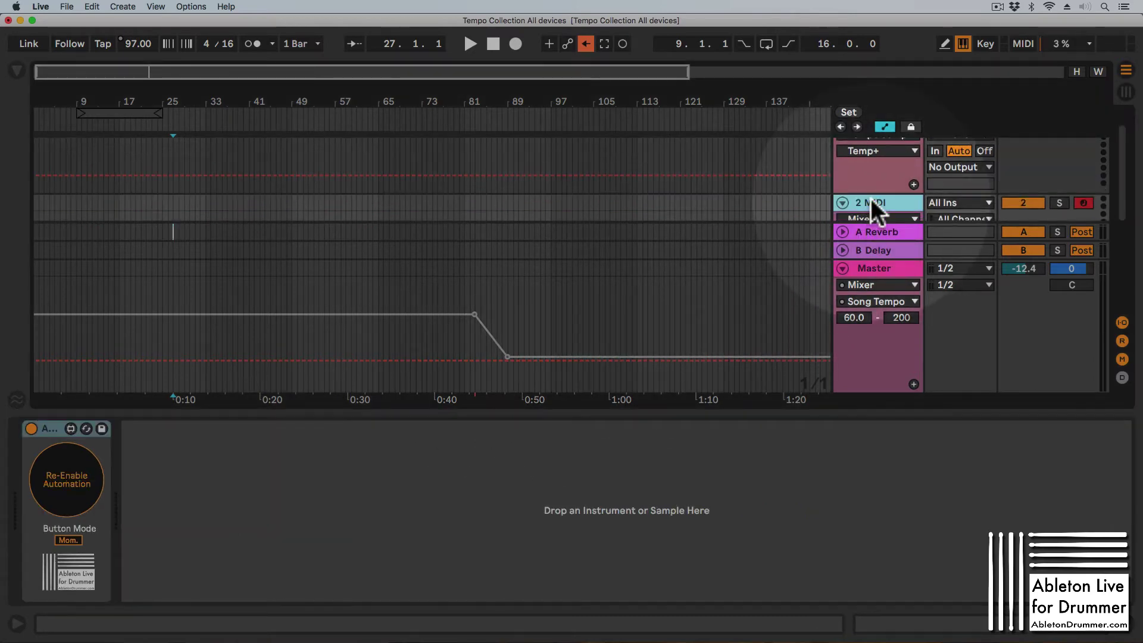
click(72, 499)
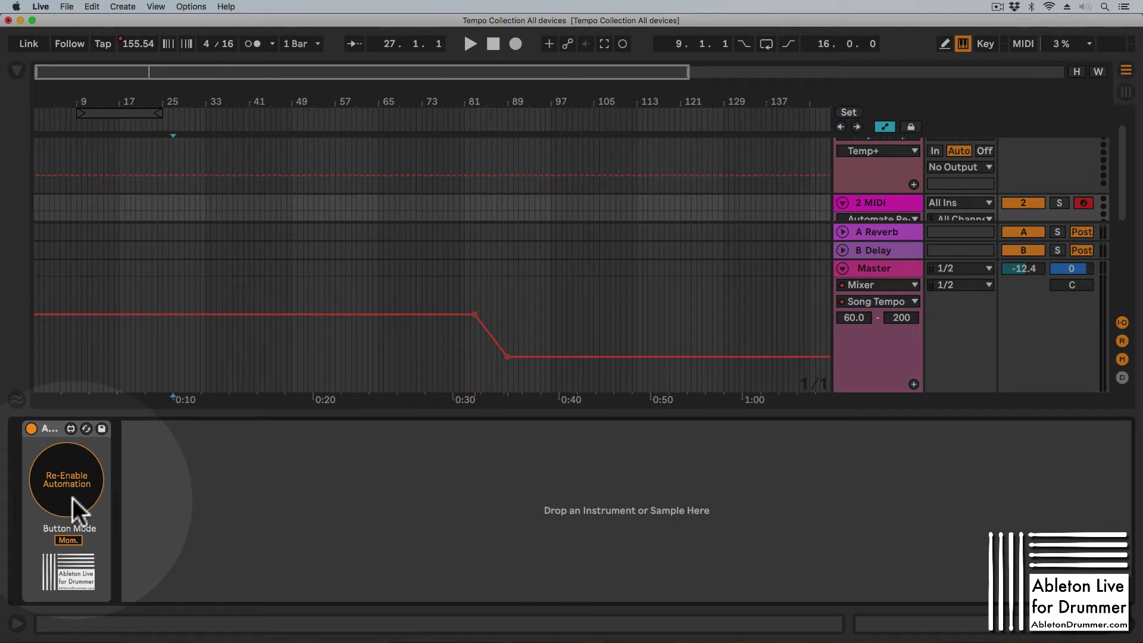
key(super+m)
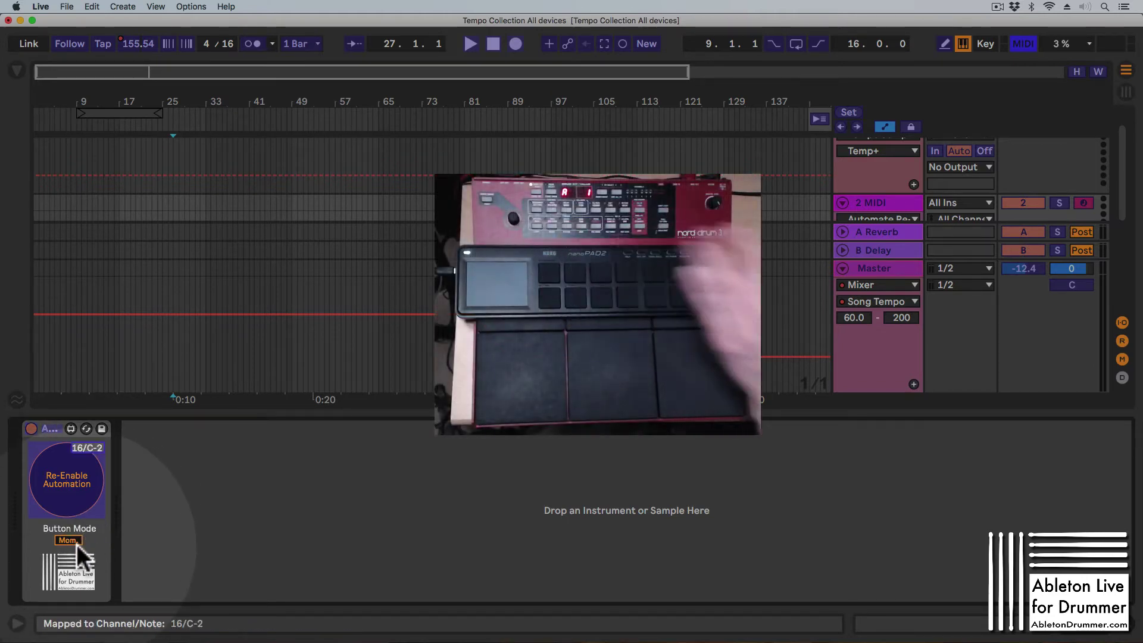
- Exit MIDI Map Mode and try Button Mode Toggle before returning it to Mom
key(super+m)
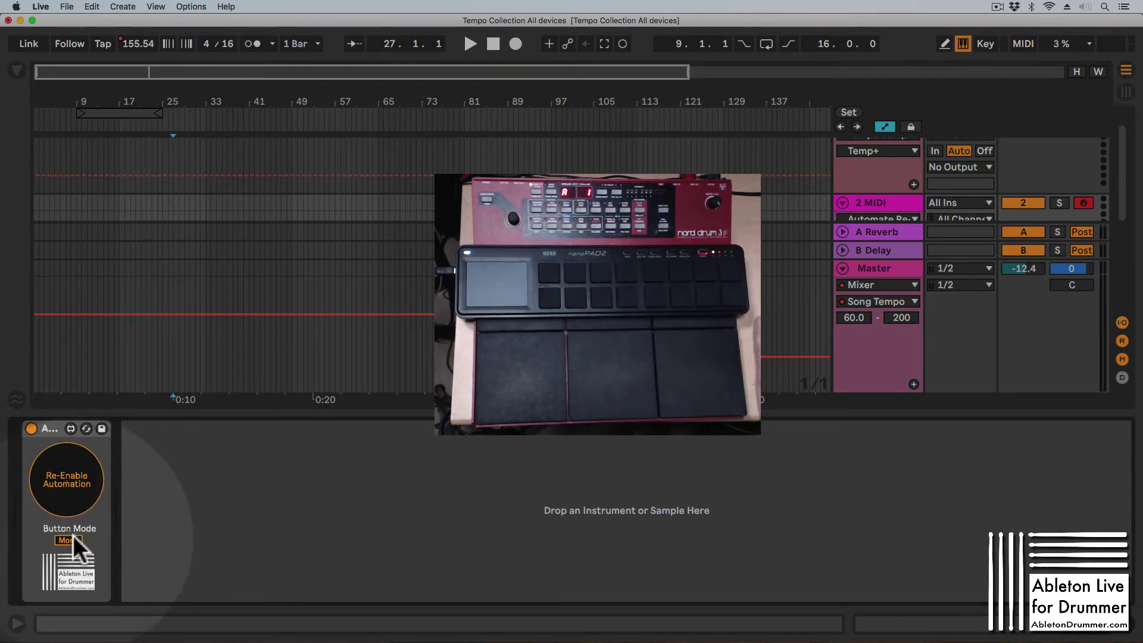
click(73, 540)
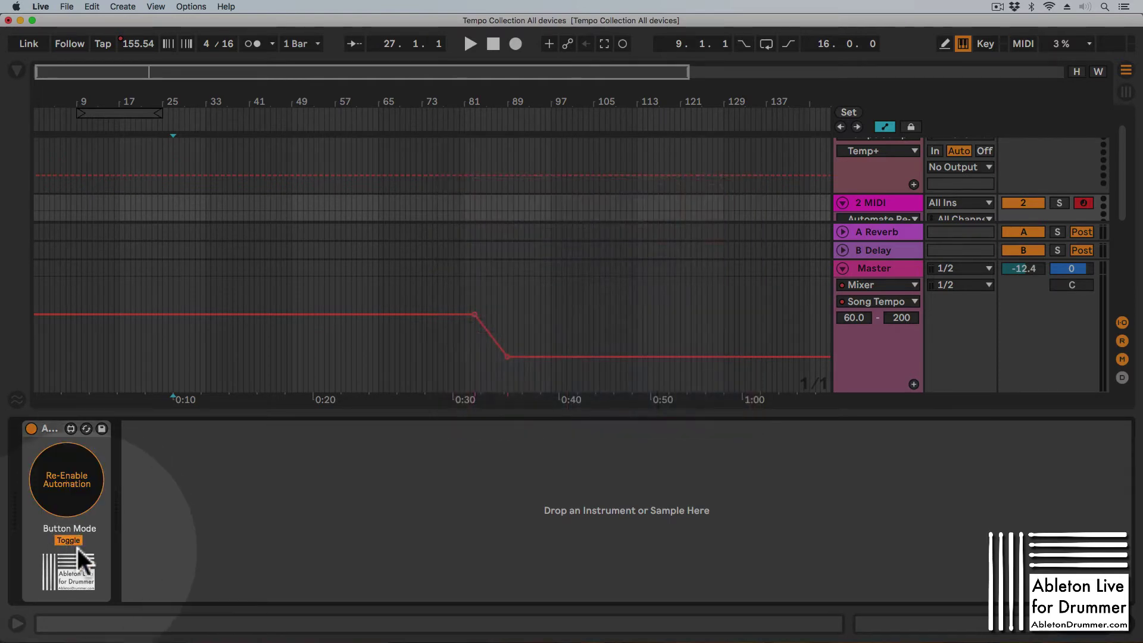
click(71, 539)
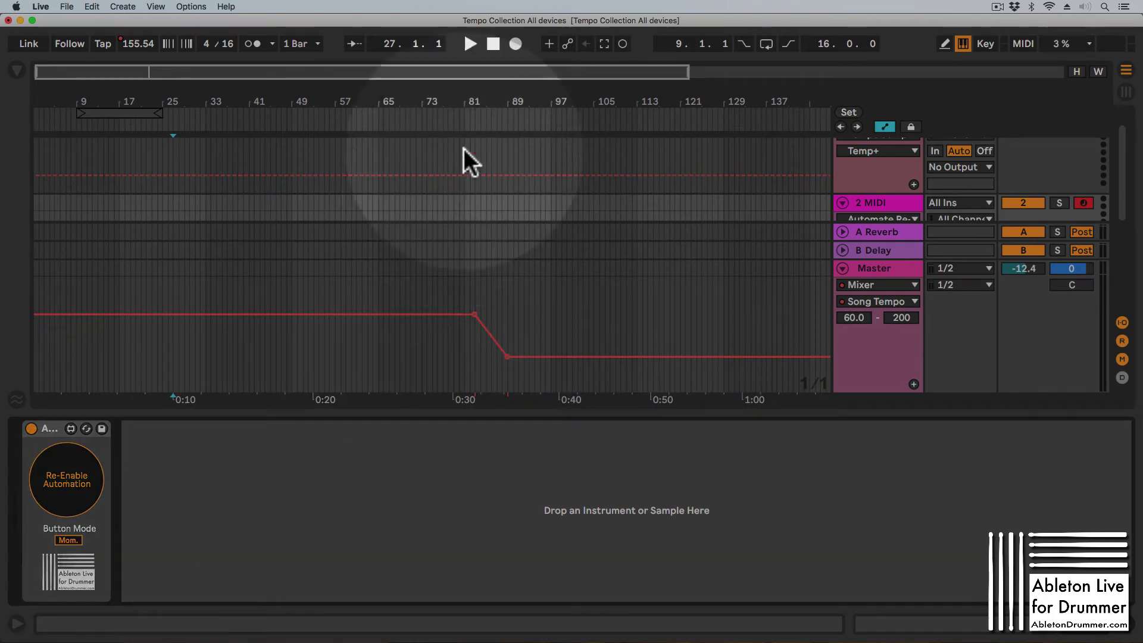
- Zoom in around bar 81 and set Re-Enable Automation's Button Mode to Toggle
mouse_move(471, 103)
mouse_down()
mouse_move(476, 197)
mouse_move(401, 119)
mouse_up()
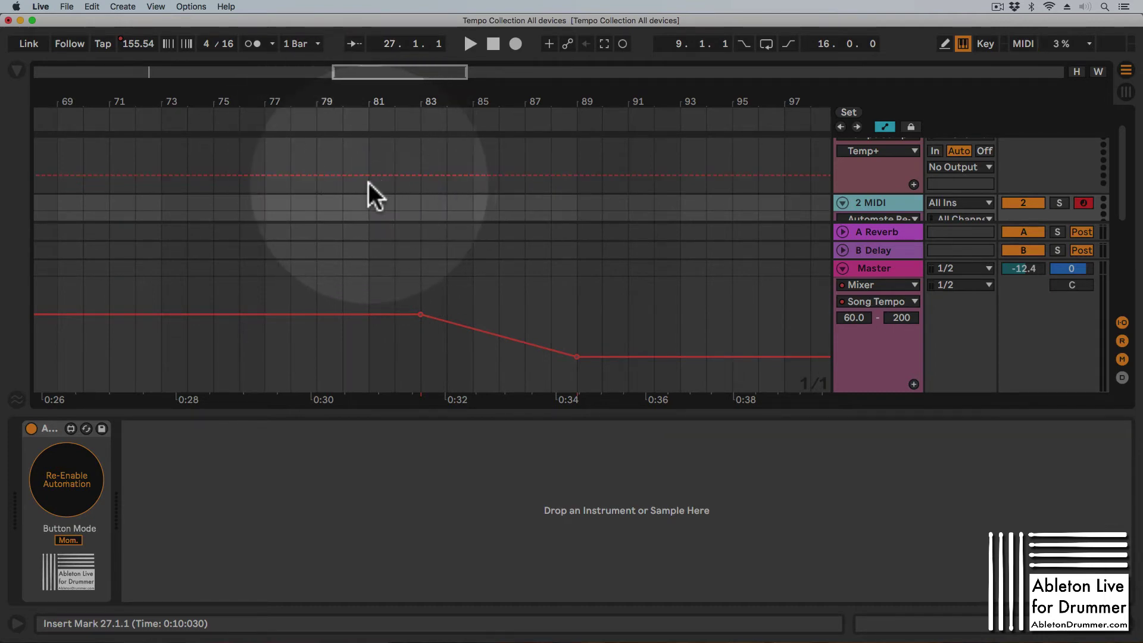
scroll(378, 180, up, 1)
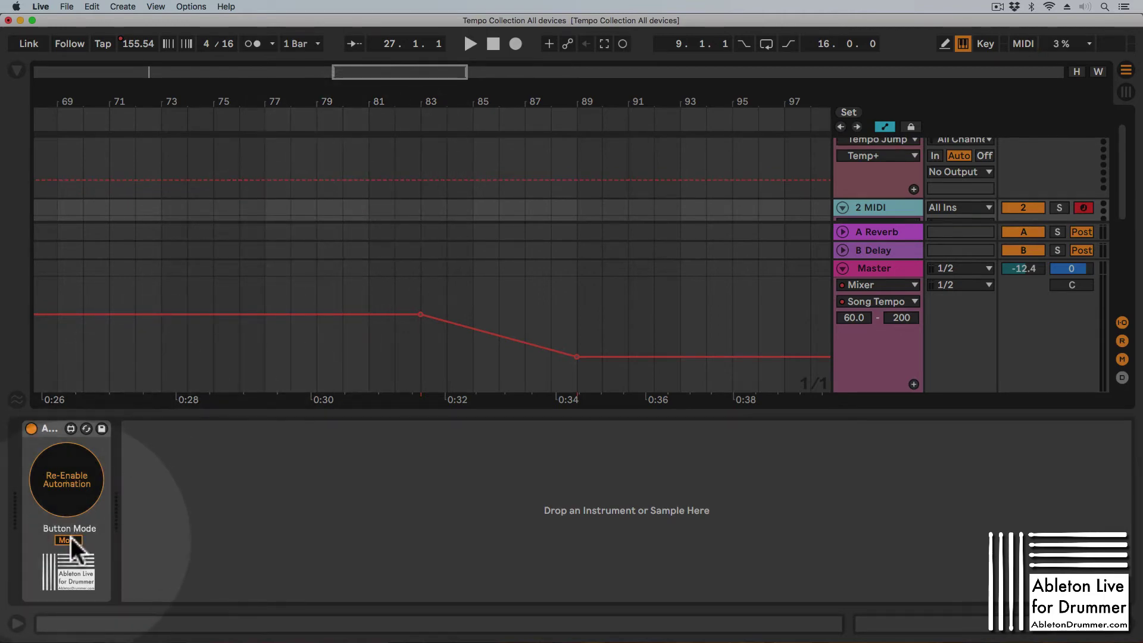
click(69, 538)
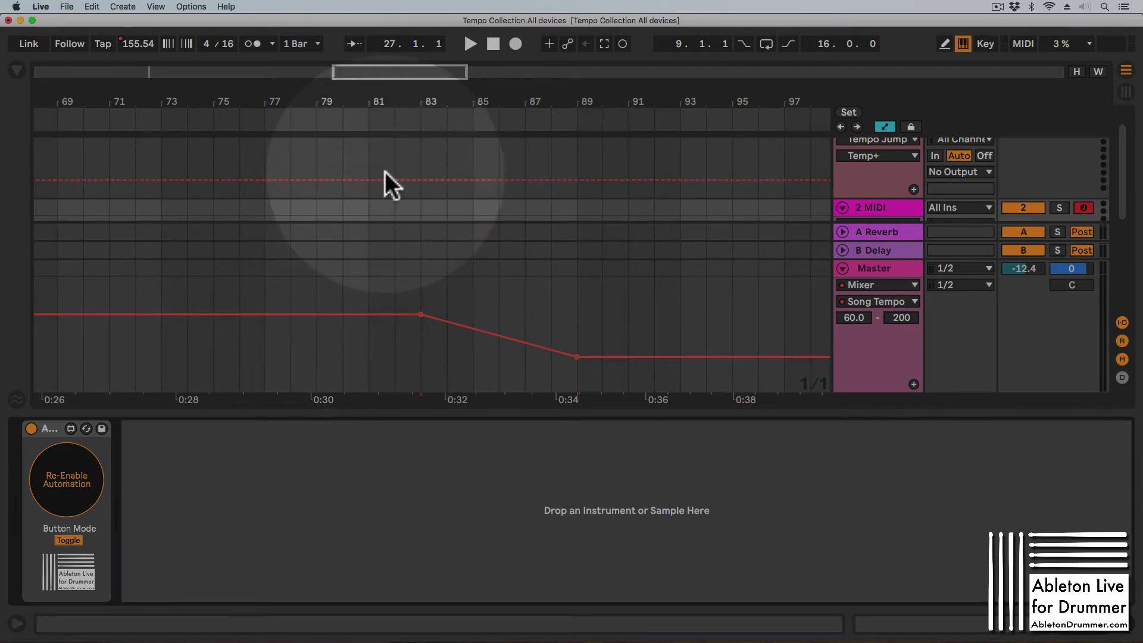
- Draw a brief BangOn pulse at bar 81 in the Tempo Jump lane, returning to BangOff
click(369, 178)
drag(368, 180, 369, 146)
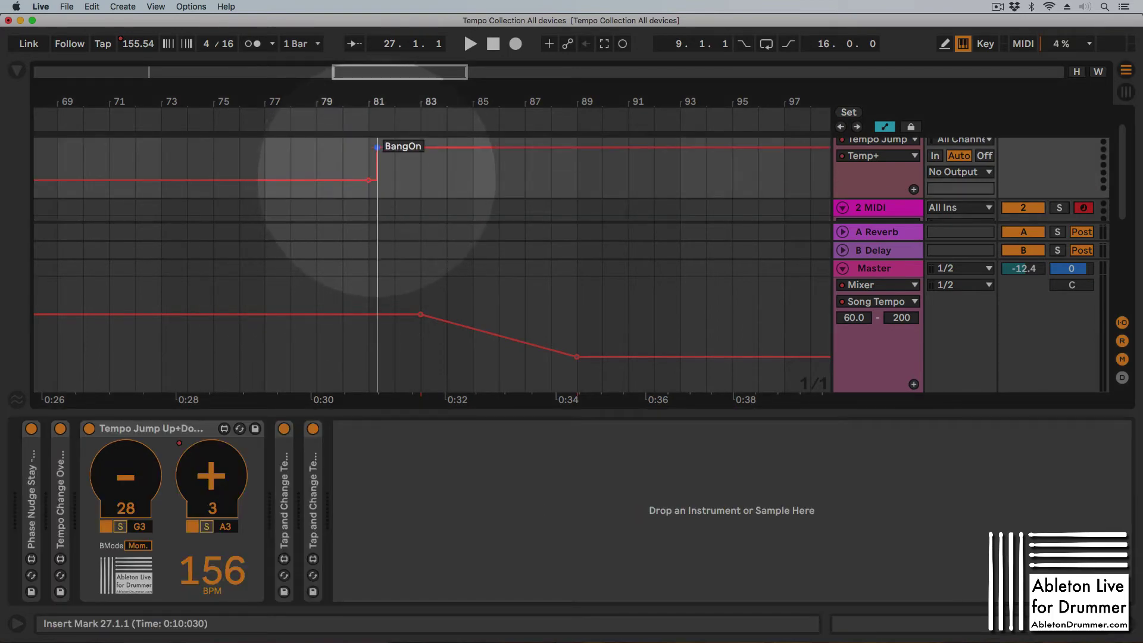
click(393, 180)
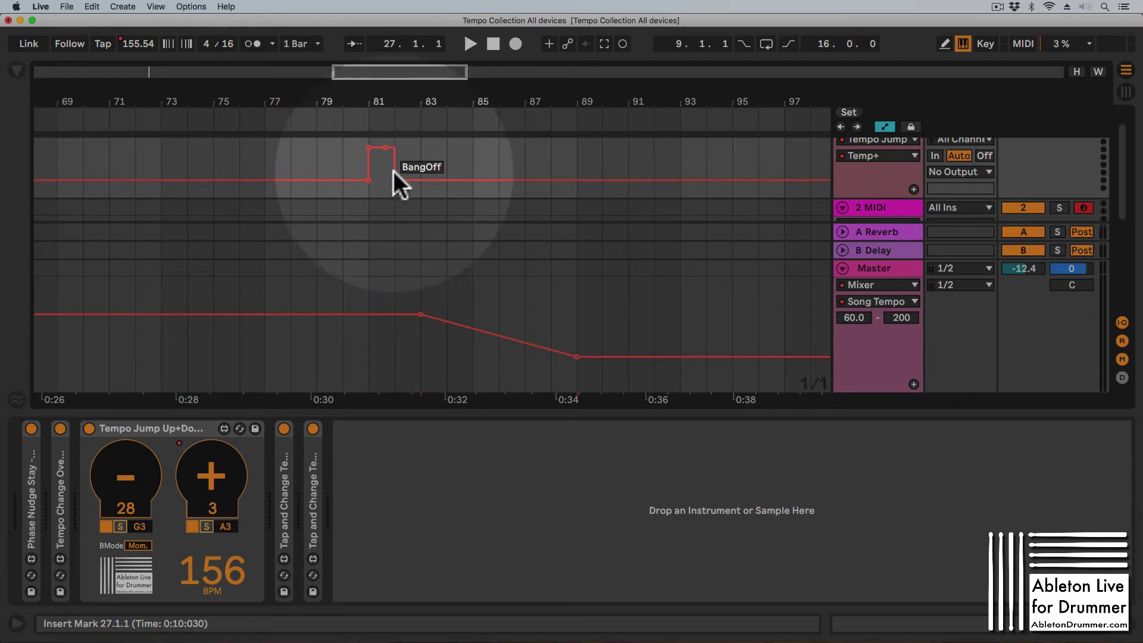
drag(367, 175, 396, 179)
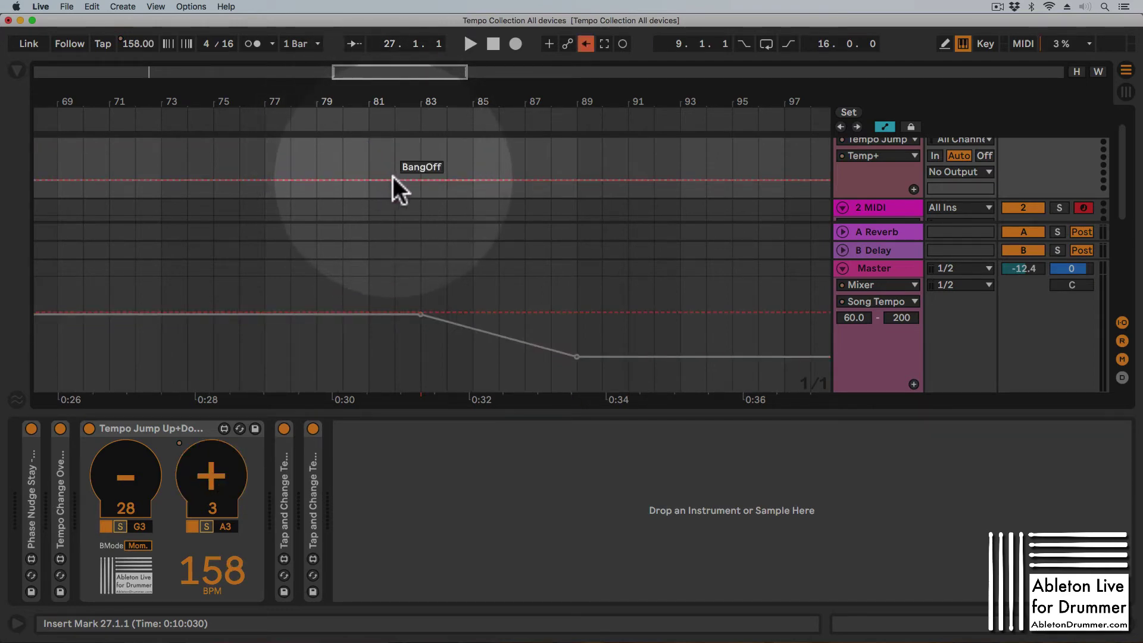
- Select 2 MIDI and trigger Re-Enable Automation to hand tempo back to the song automation
click(875, 205)
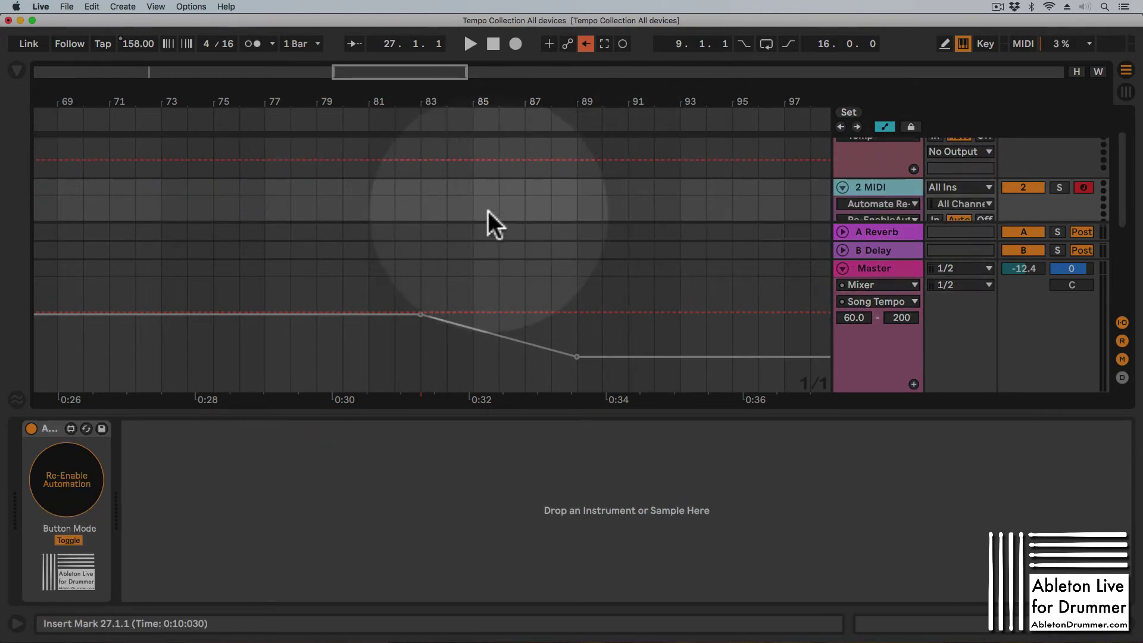
scroll(491, 211, down, 2)
click(77, 474)
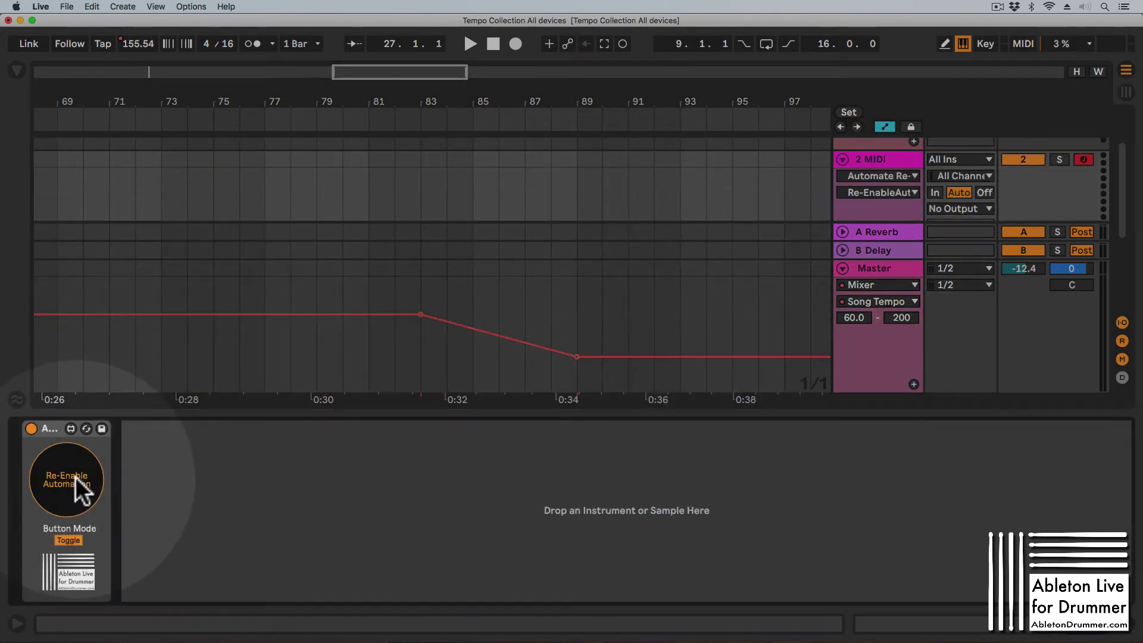
- Add a short Back2AutomOn pulse near bar 80 in the Re-Enable Automation lane
scroll(336, 199, down, 1)
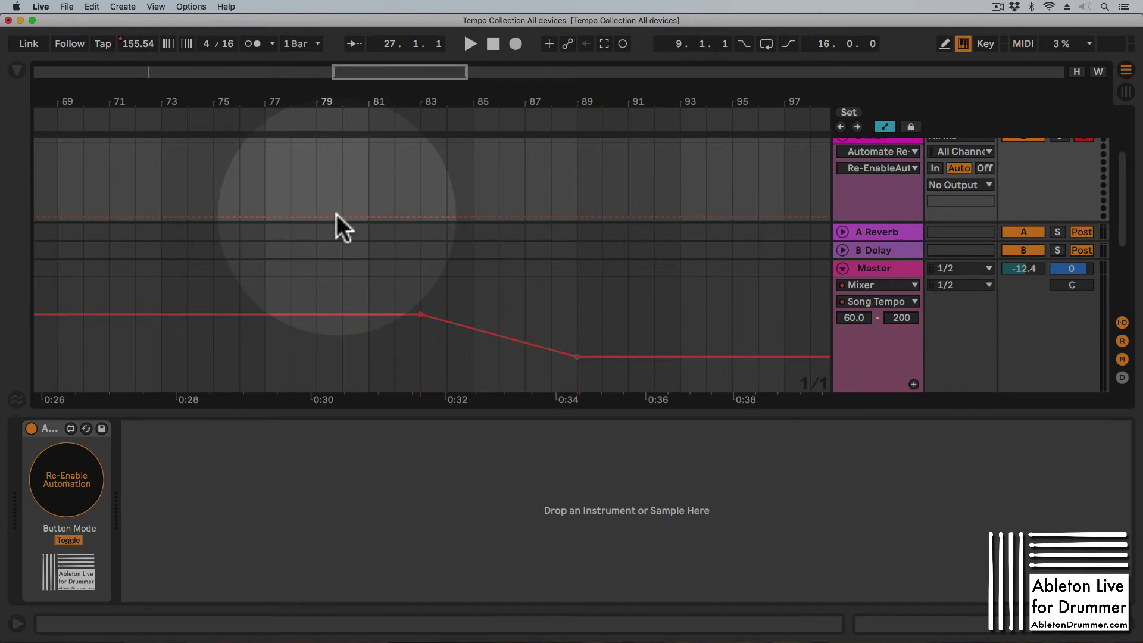
click(355, 217)
mouse_move(355, 217)
mouse_down()
mouse_move(357, 169)
mouse_move(343, 169)
mouse_move(366, 169)
mouse_move(367, 217)
mouse_up()
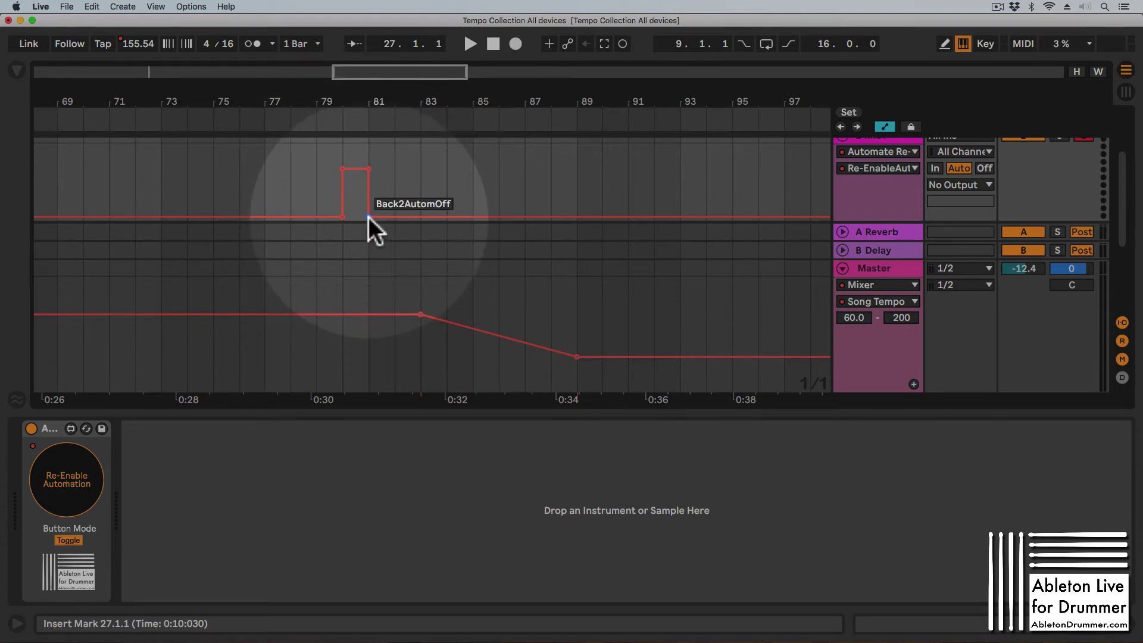
- Start playback from bar 78
click(290, 189)
key(space)
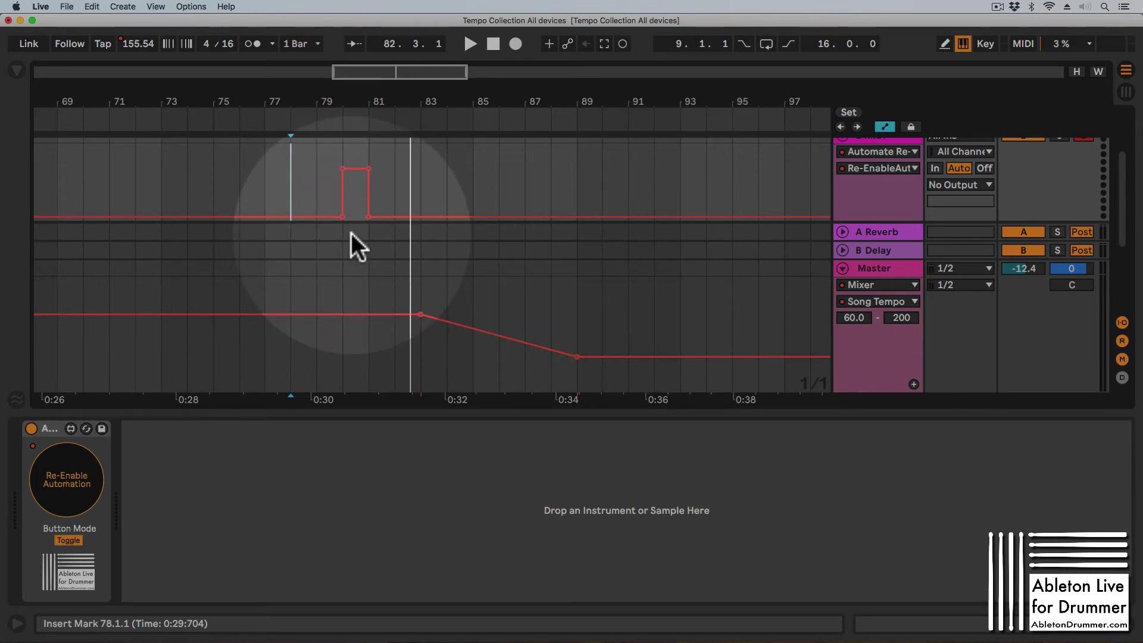
scroll(859, 173, up, 4)
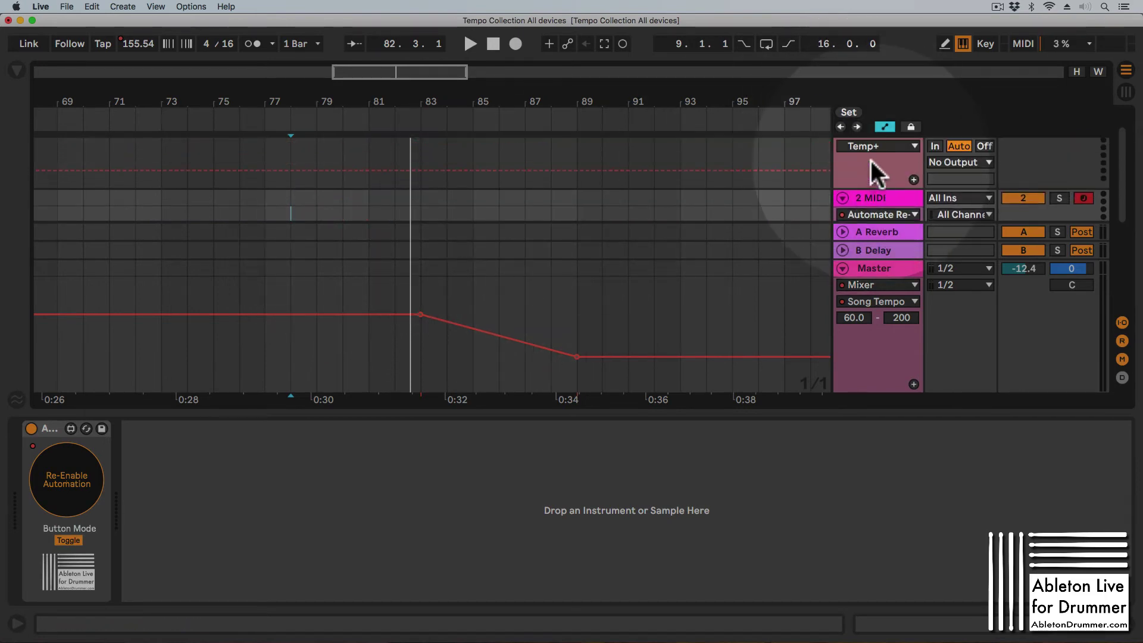
scroll(868, 163, up, 2)
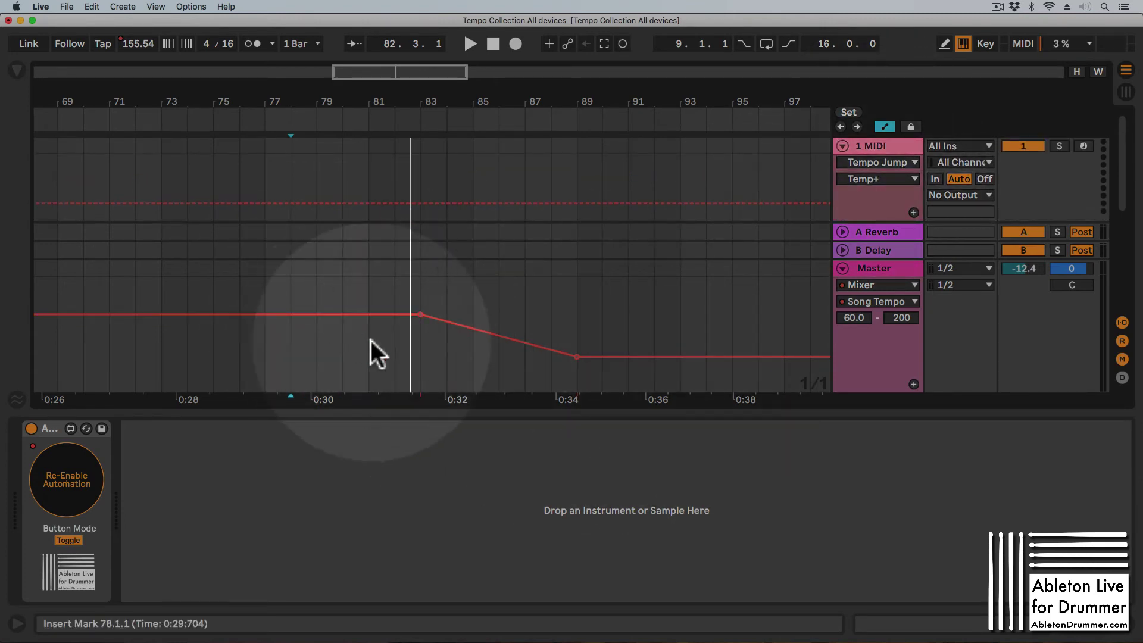
- Select 1 MIDI and use Tempo Jump + to raise the tempo through 167, 176 and 179 to 185 BPM
click(875, 143)
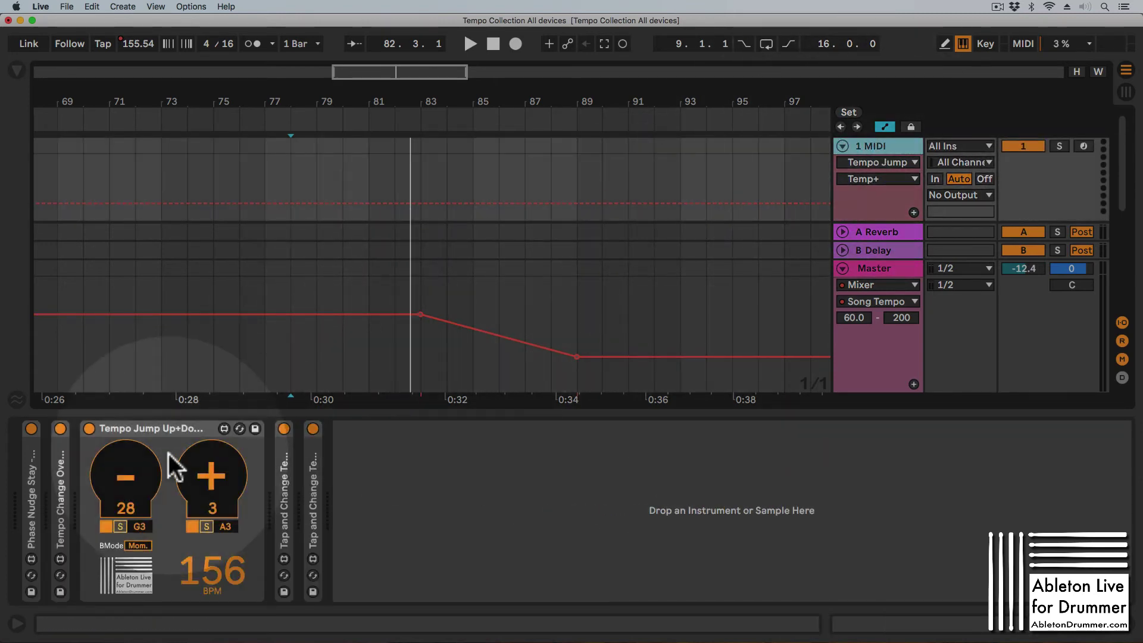
click(210, 473)
double_click(209, 472)
click(209, 470)
click(208, 470)
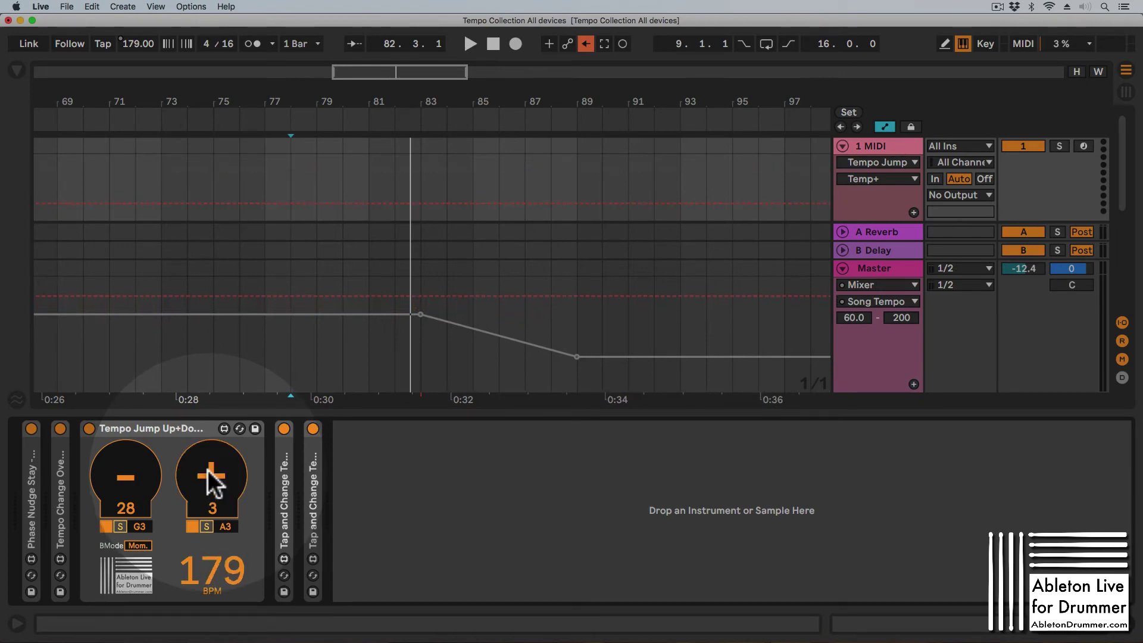
double_click(208, 469)
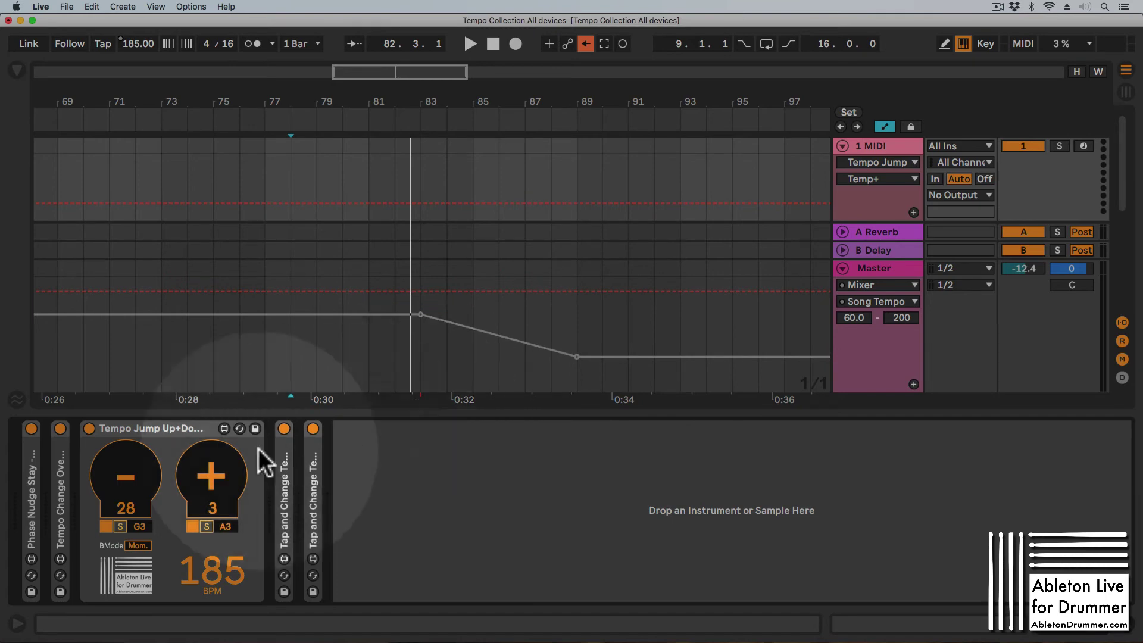
- Drop the tempo through 132 to 76, raise it to 85 BPM, and set playback start at bar 79
click(123, 474)
click(116, 474)
double_click(118, 474)
triple_click(208, 469)
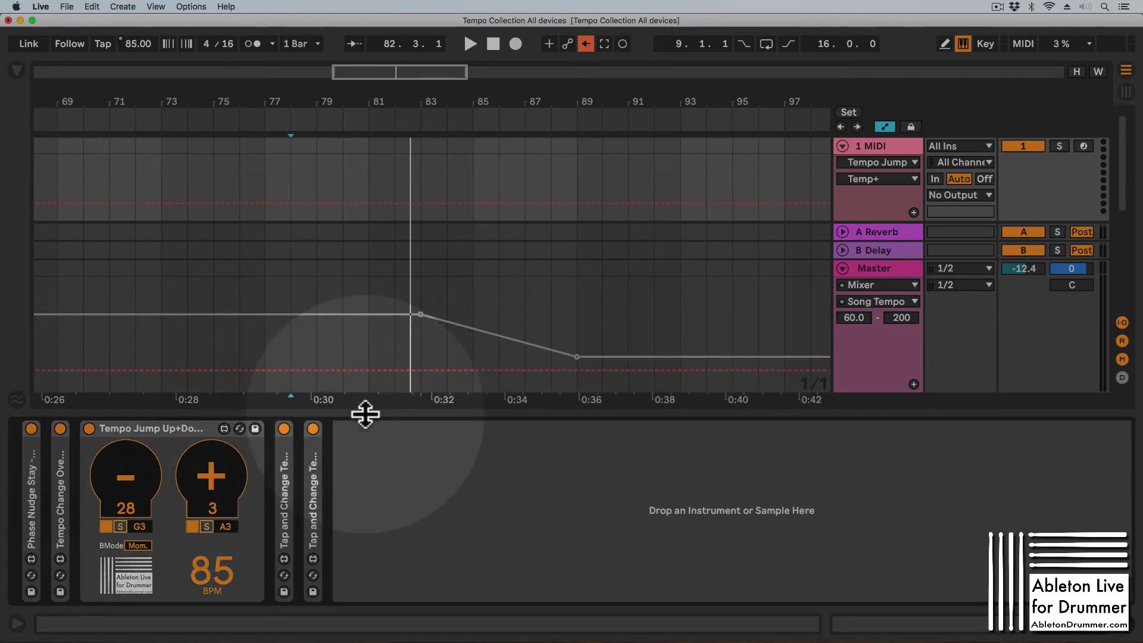
drag(365, 413, 375, 619)
click(317, 277)
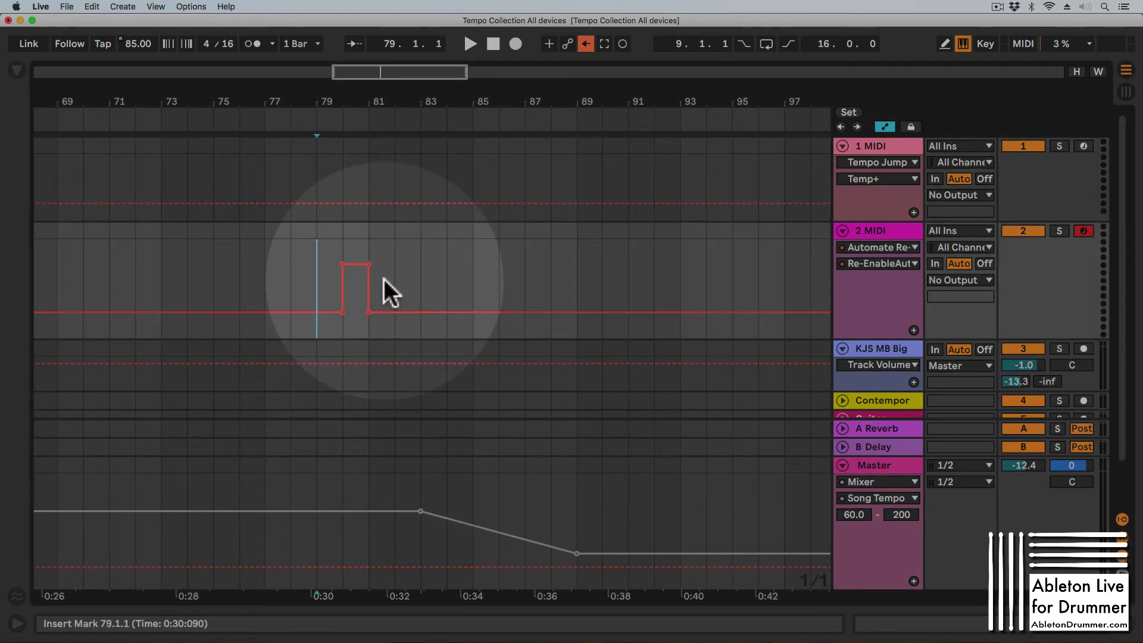
- Select 2 MIDI and show its Re-Enable Automation device
click(874, 229)
double_click(873, 226)
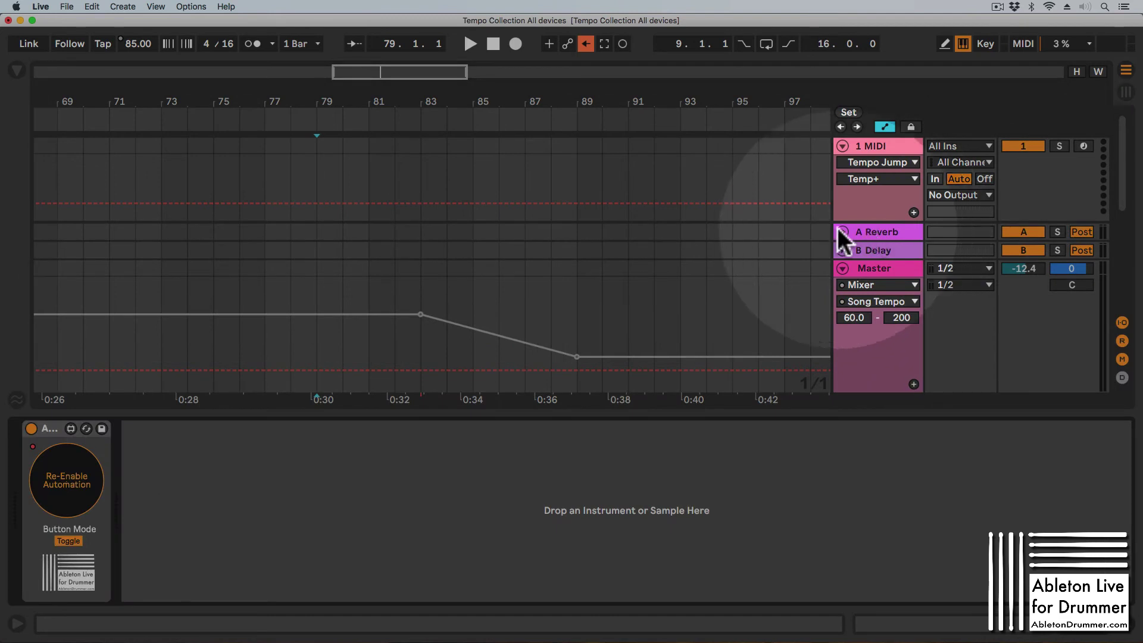
scroll(394, 178, down, 2)
scroll(391, 176, down, 5)
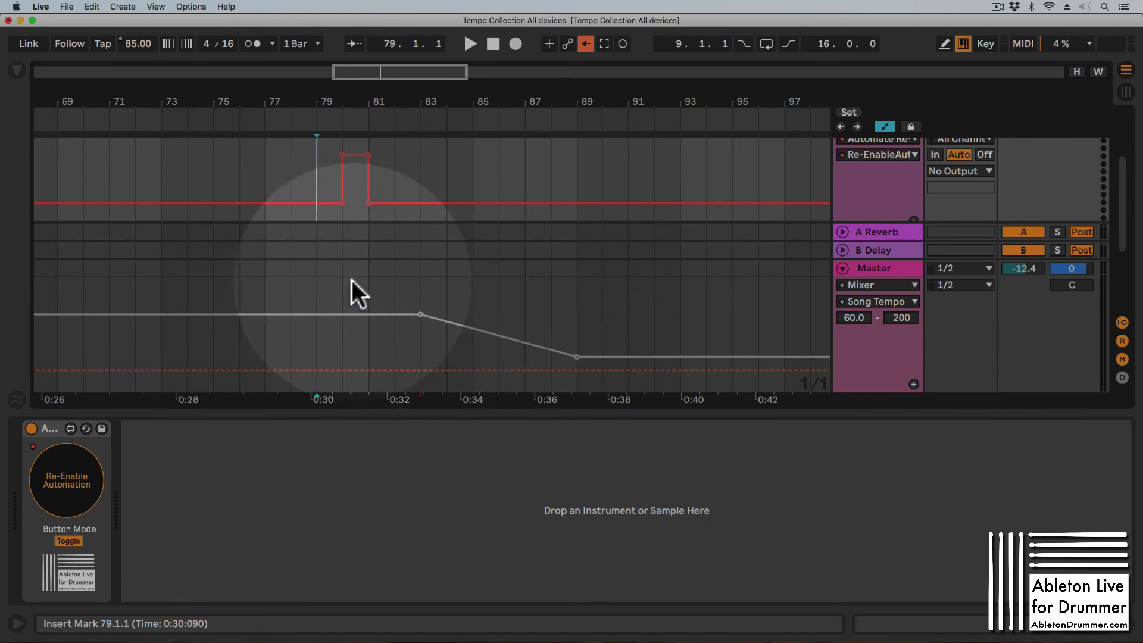
- Play from bar 76 through the re-enable pulse, stop, and collapse the Detail View
click(235, 165)
key(space)
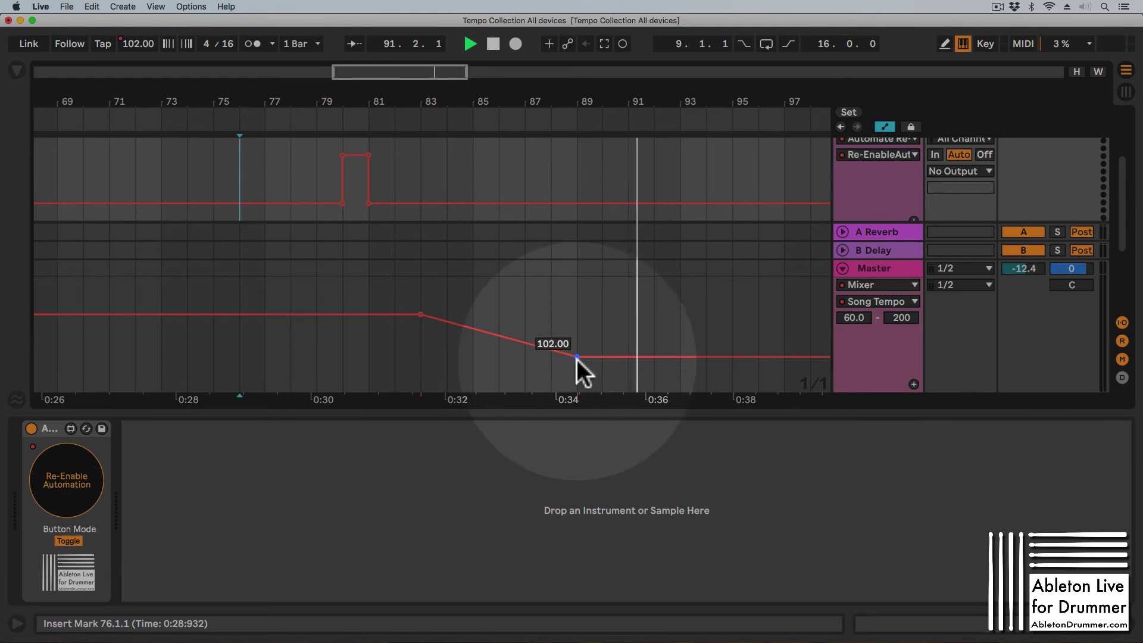
key(space)
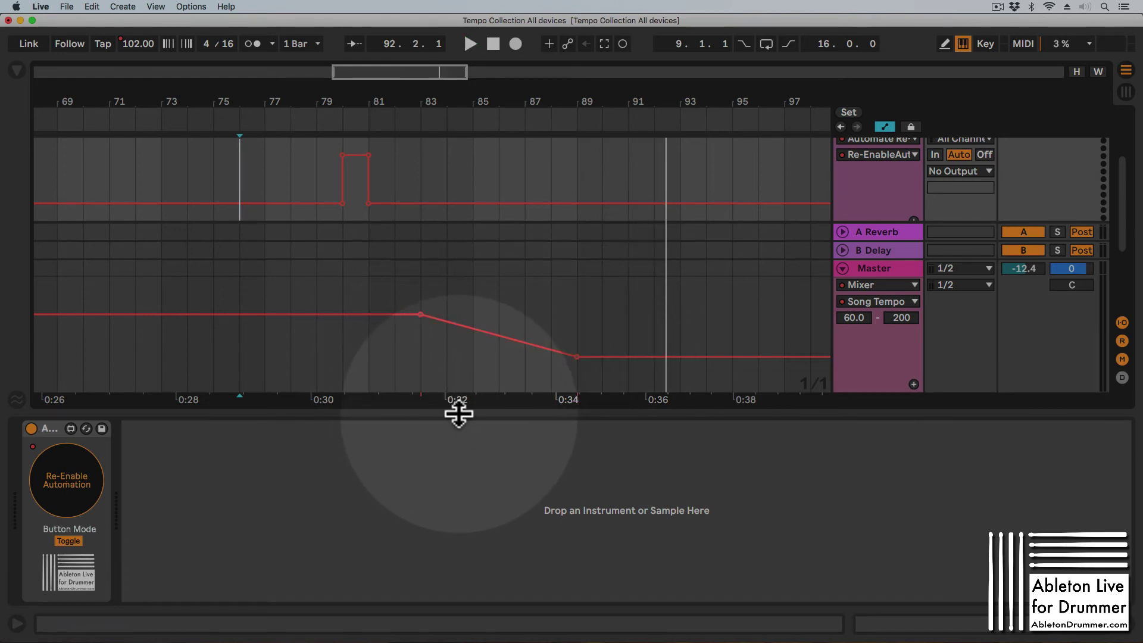
drag(460, 417, 470, 612)
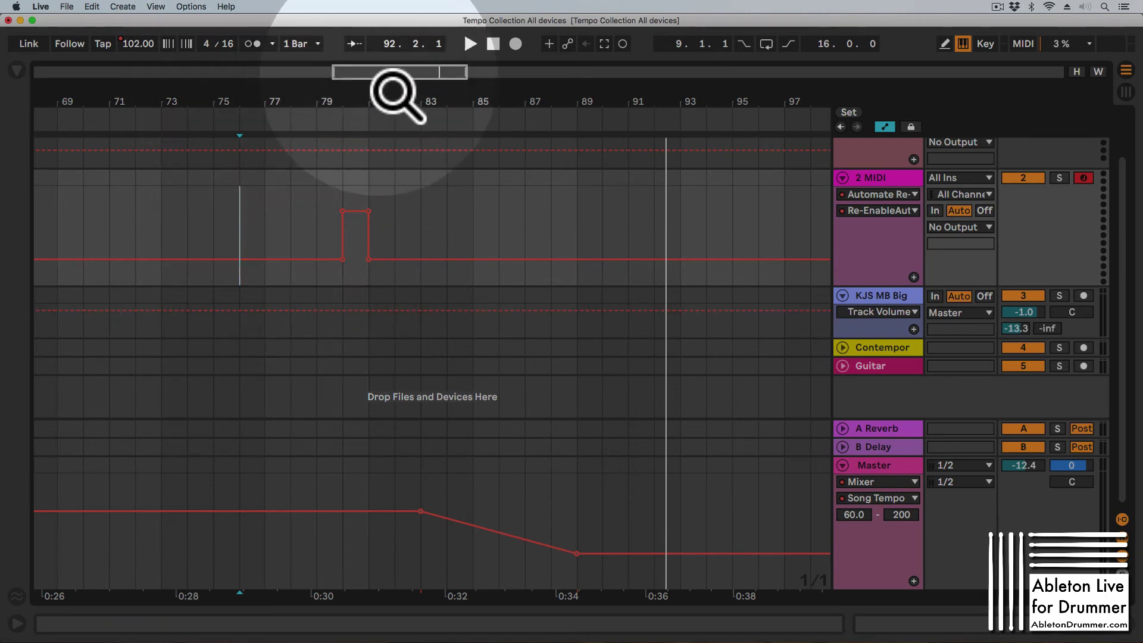
- Zoom out, set the start at bar 7, and jump 1 MIDI's tempo up to 167 and 170
drag(384, 72, 439, 94)
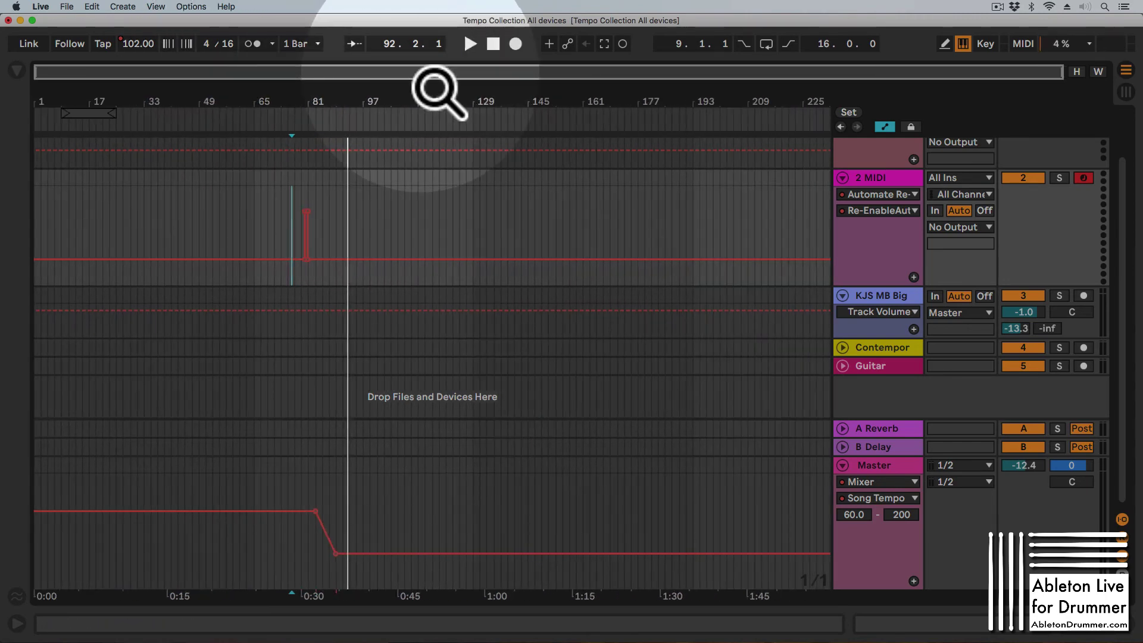
click(54, 208)
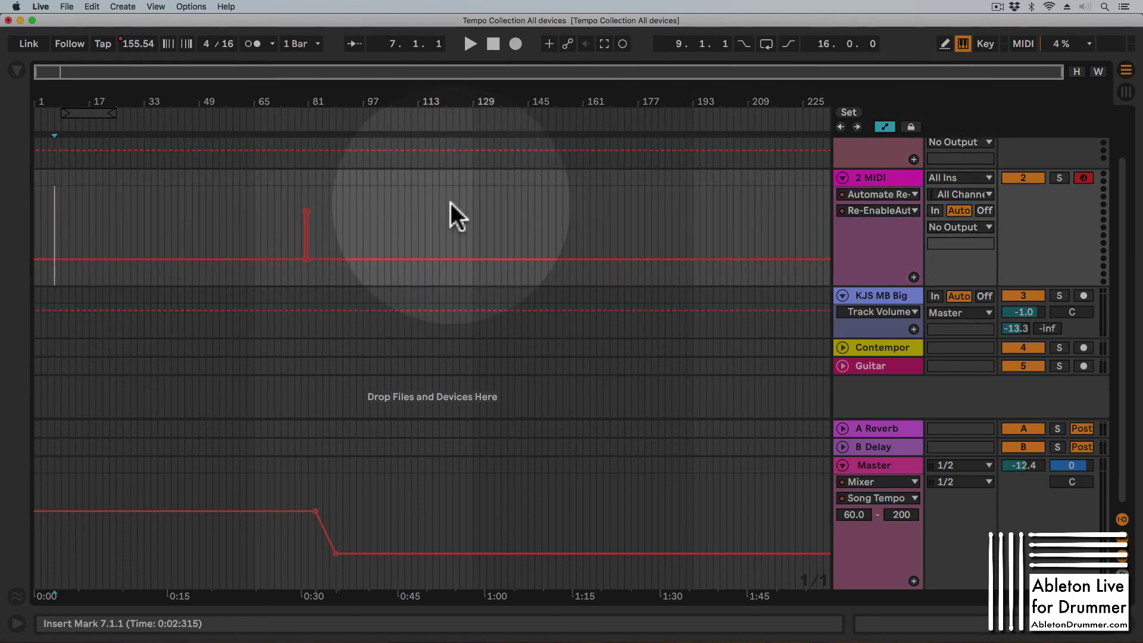
scroll(881, 190, up, 3)
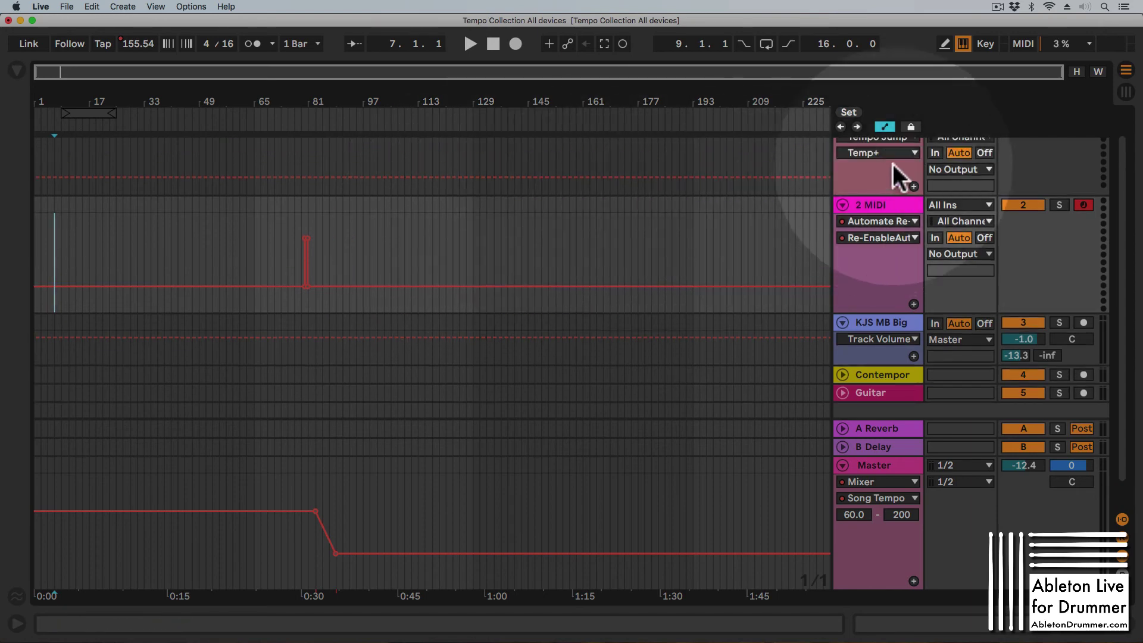
double_click(871, 146)
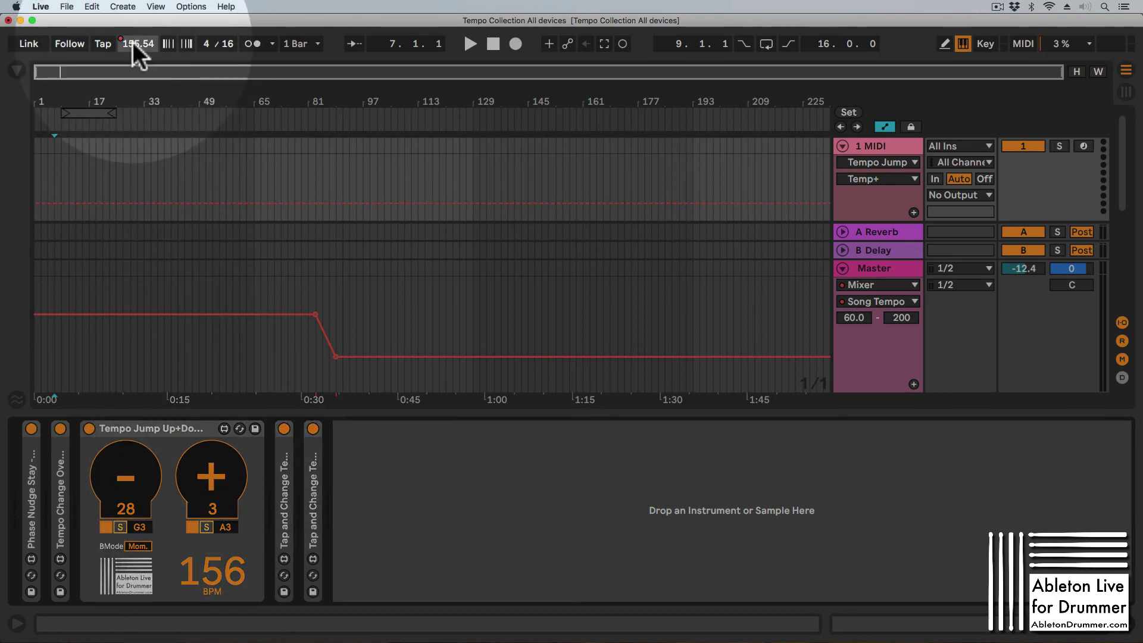
click(212, 480)
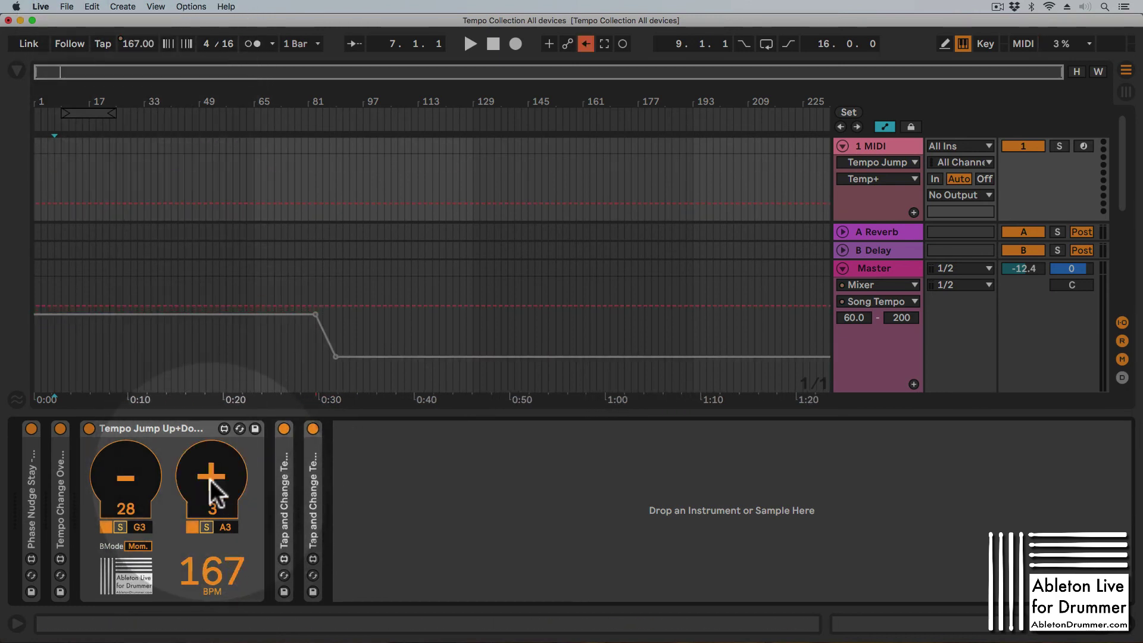
click(210, 480)
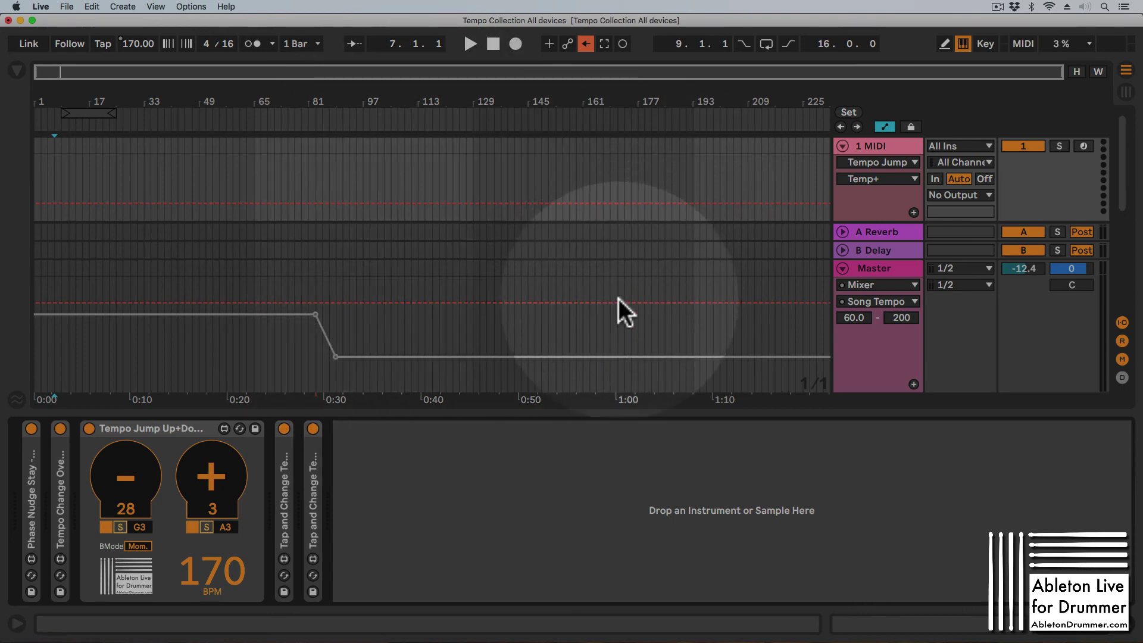
- Re-enable automation, nudge the tempo to 158, re-enable again, then zoom in near bar 80
scroll(582, 223, down, 4)
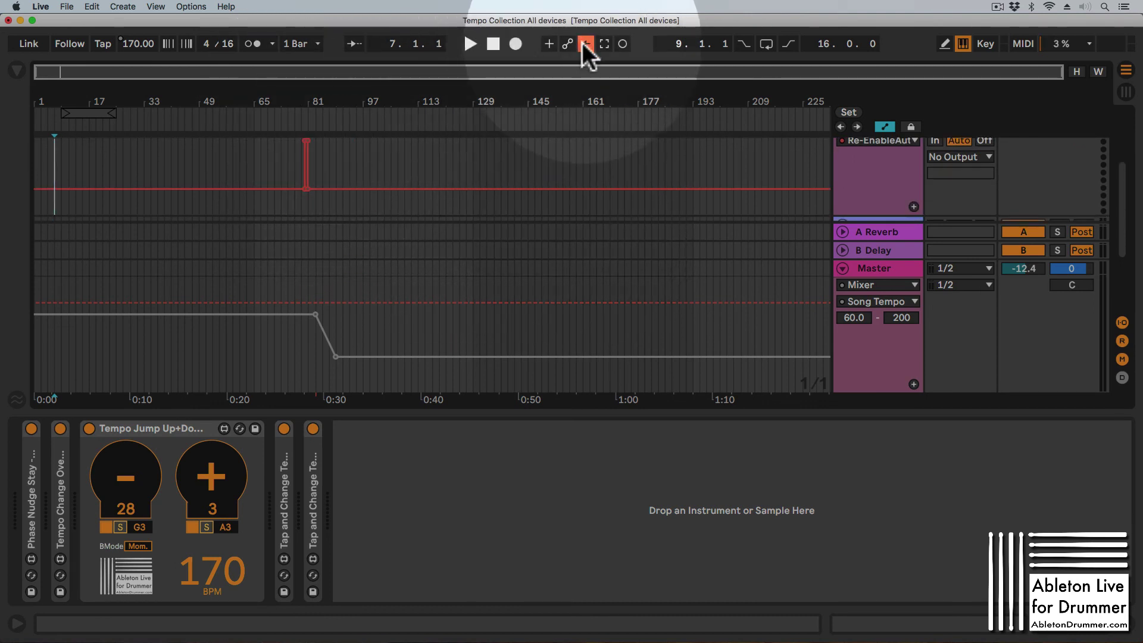
click(584, 44)
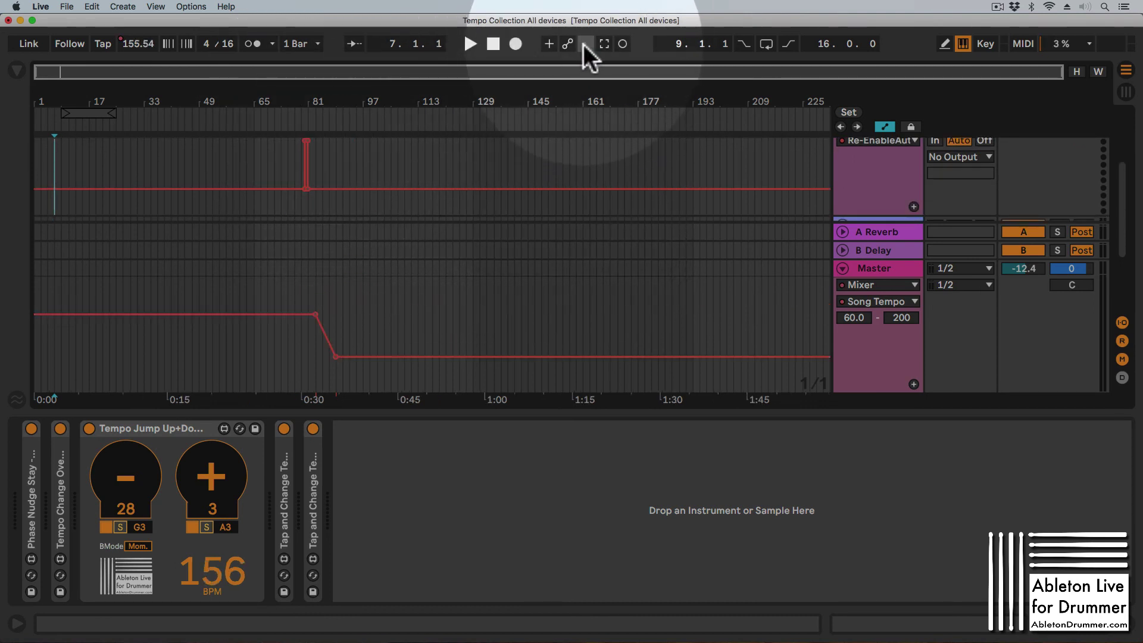
click(224, 482)
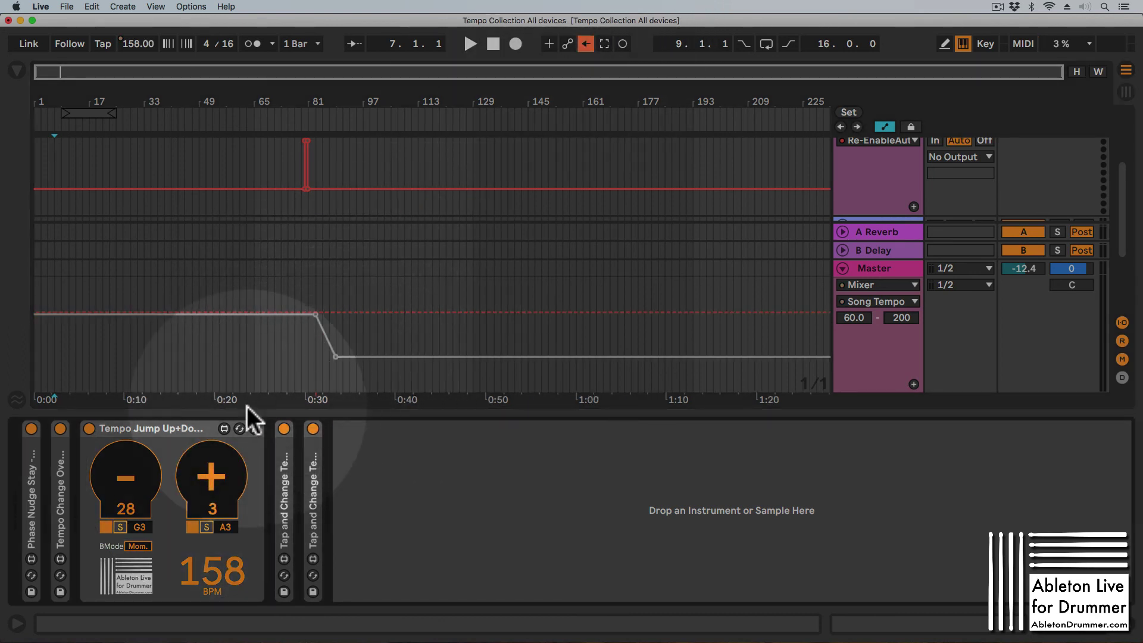
click(584, 44)
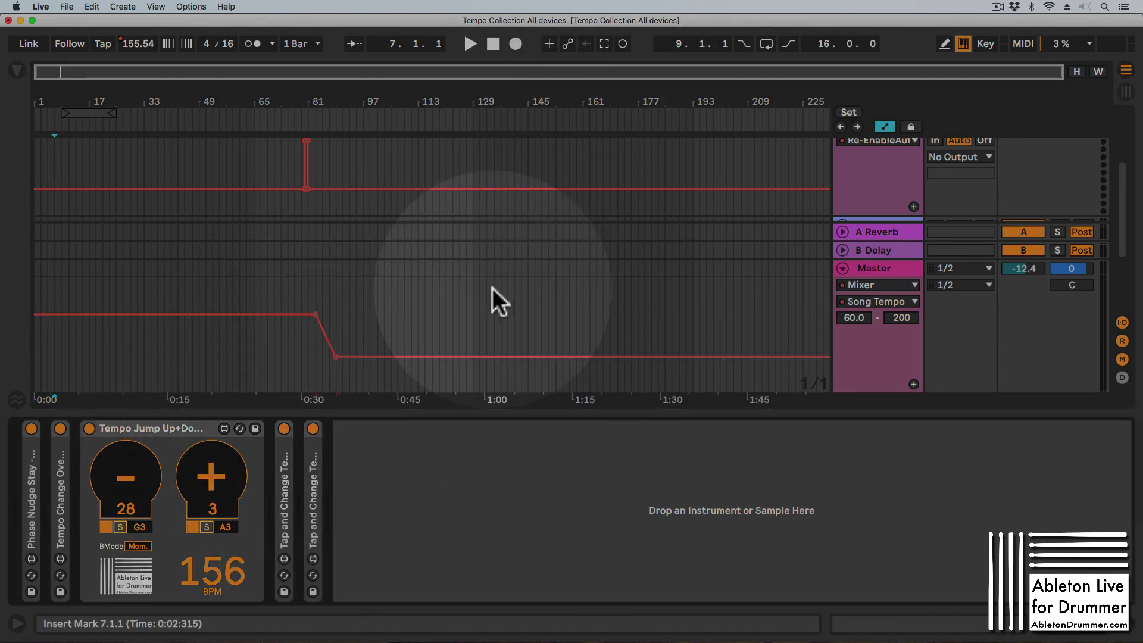
drag(321, 120, 151, 165)
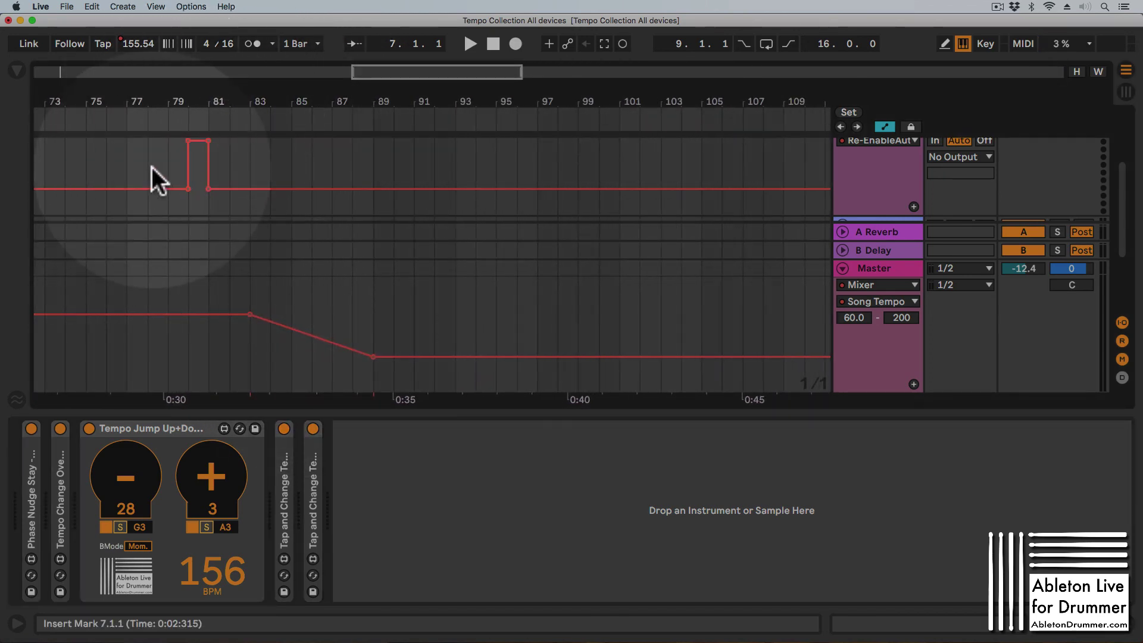
- Set the tempo to 148, drag it down to 116 BPM, and play from bar 78
click(151, 169)
click(138, 44)
text(148)
key(Return)
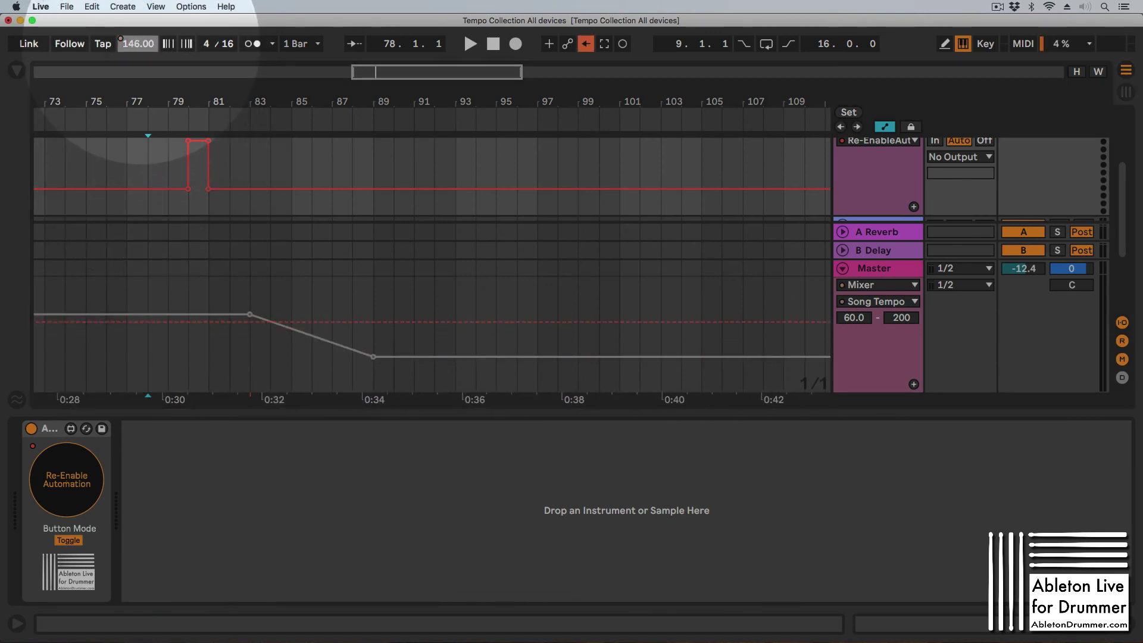
drag(137, 44, 138, 64)
click(150, 154)
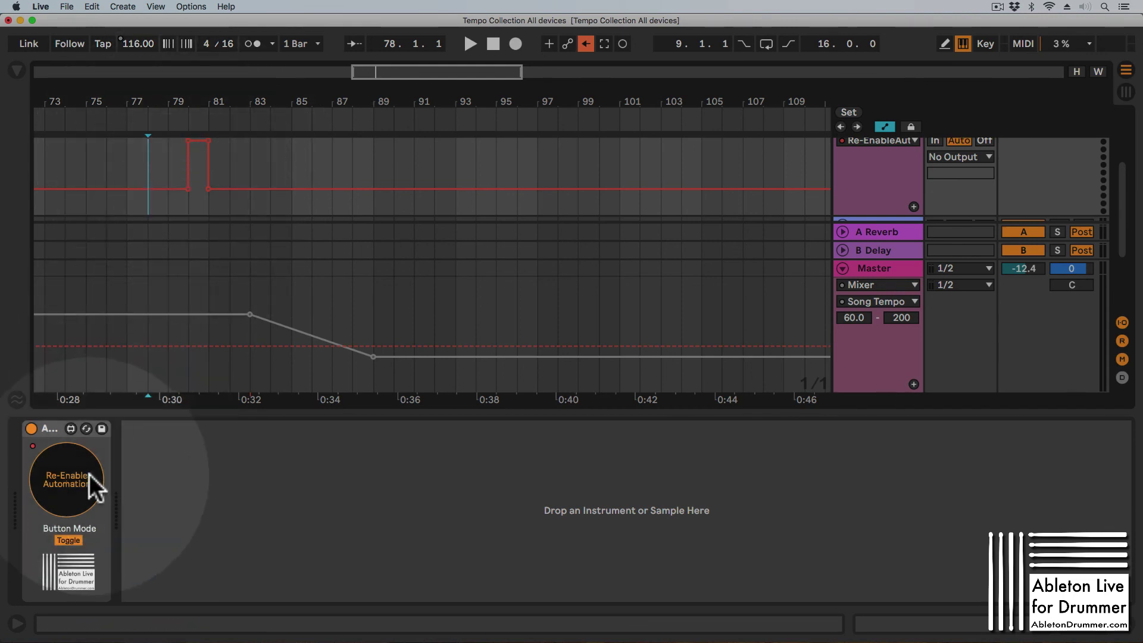
key(space)
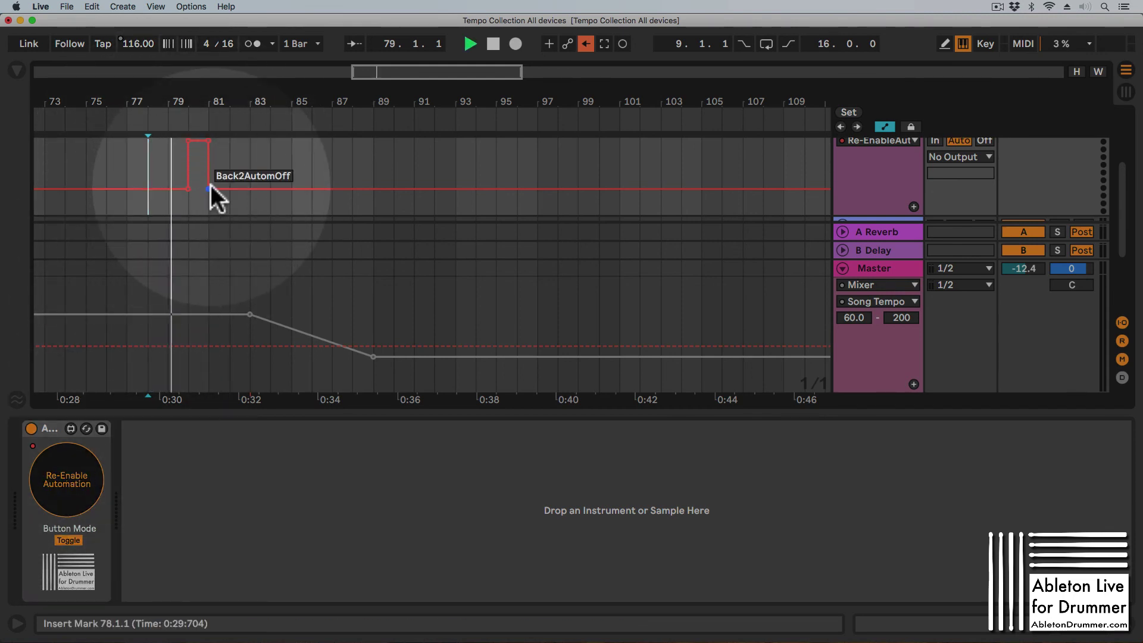